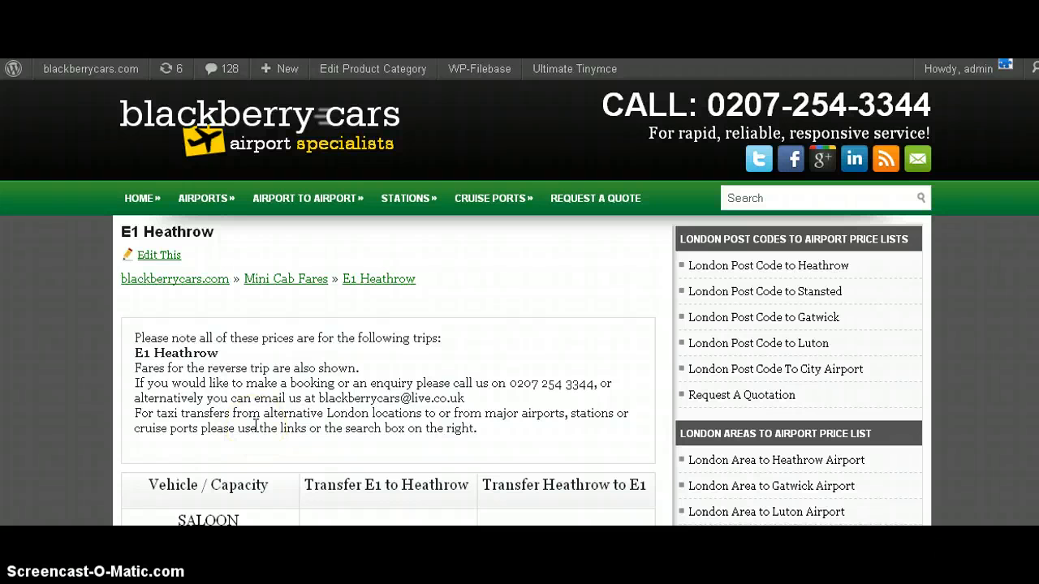
- Review the fares for each vehicle type on the E1 Heathrow page of the site
left_click(362, 376)
scroll(519, 302, "down", 2)
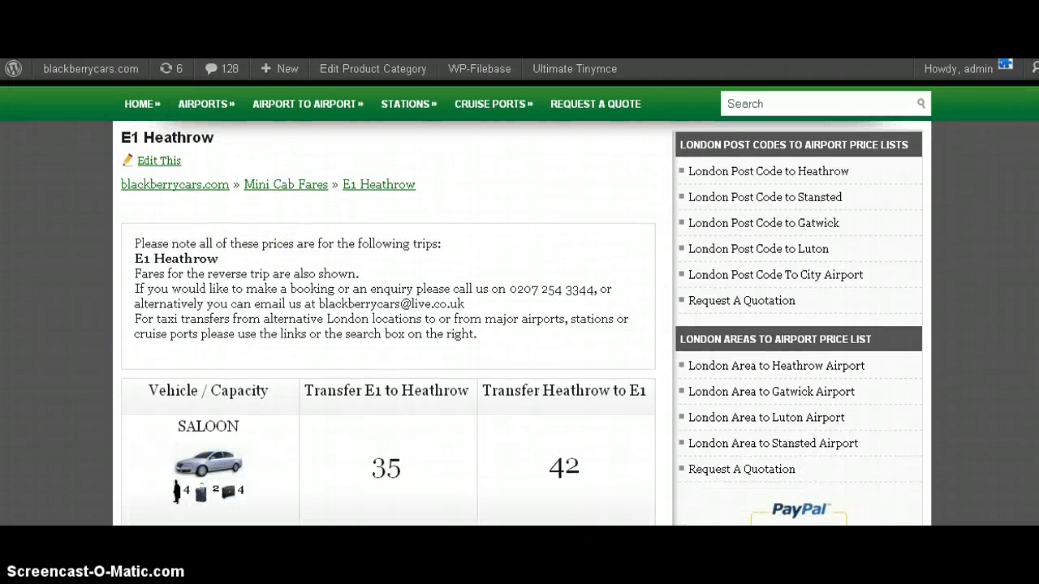
scroll(519, 302, "down", 3)
scroll(520, 302, "down", 3)
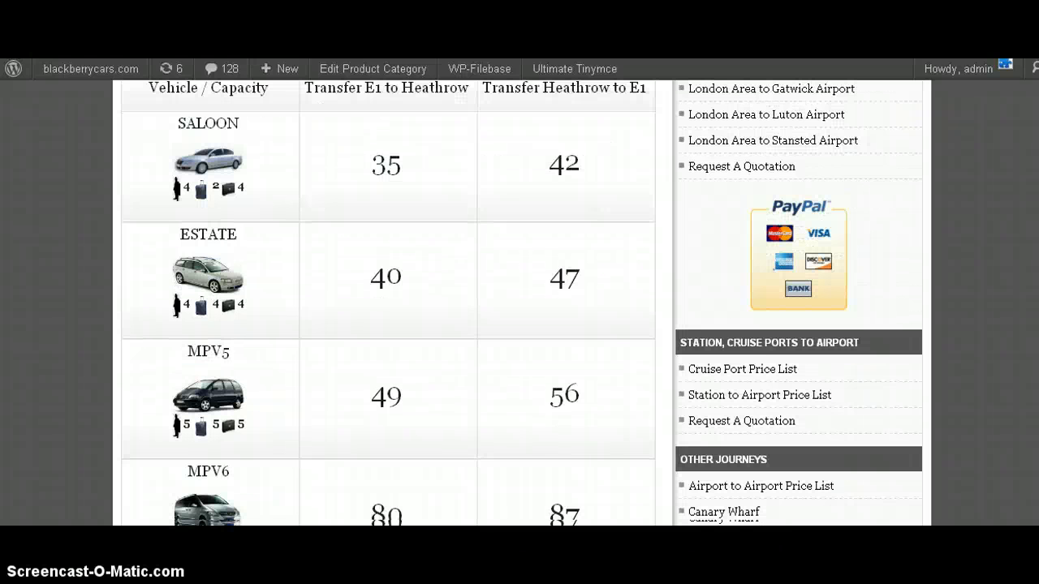
scroll(485, 276, "up", 2)
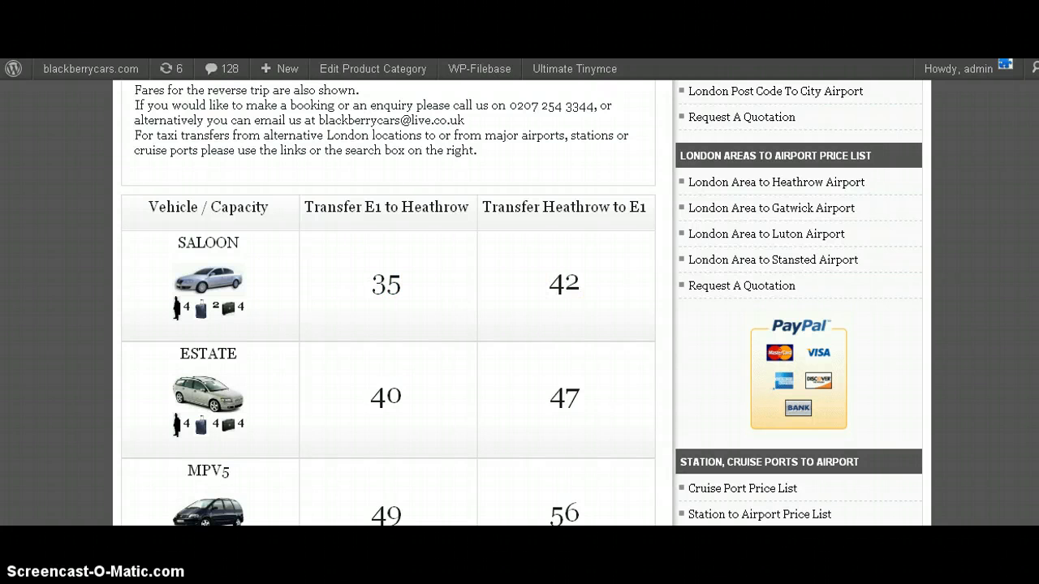
scroll(997, 178, "up", 4)
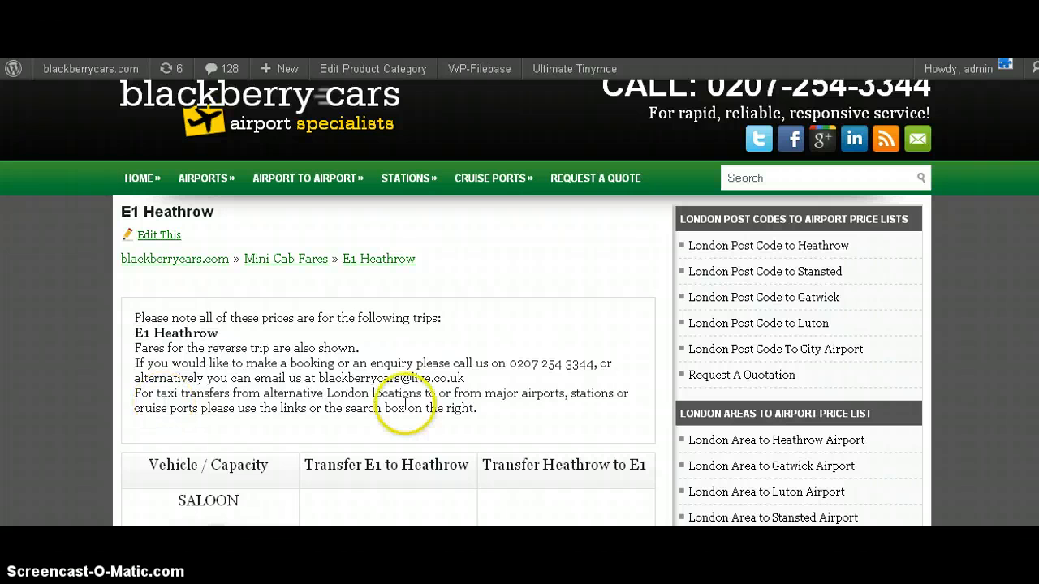
- Switch to the WordPress dashboard, open the product list and filter it by the E1 Heathrow category
key("alt+Tab")
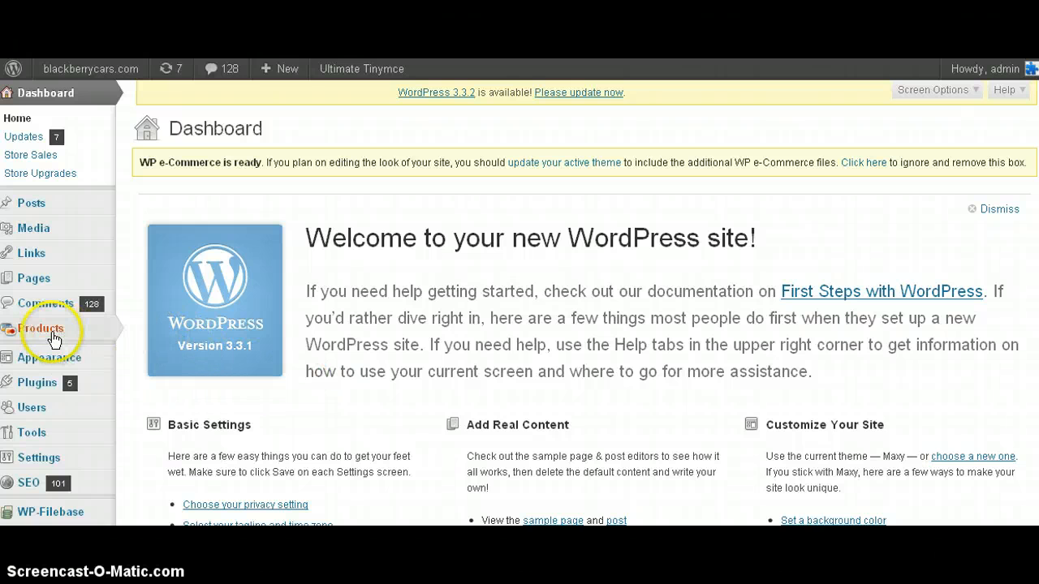
mouse_move(49, 328)
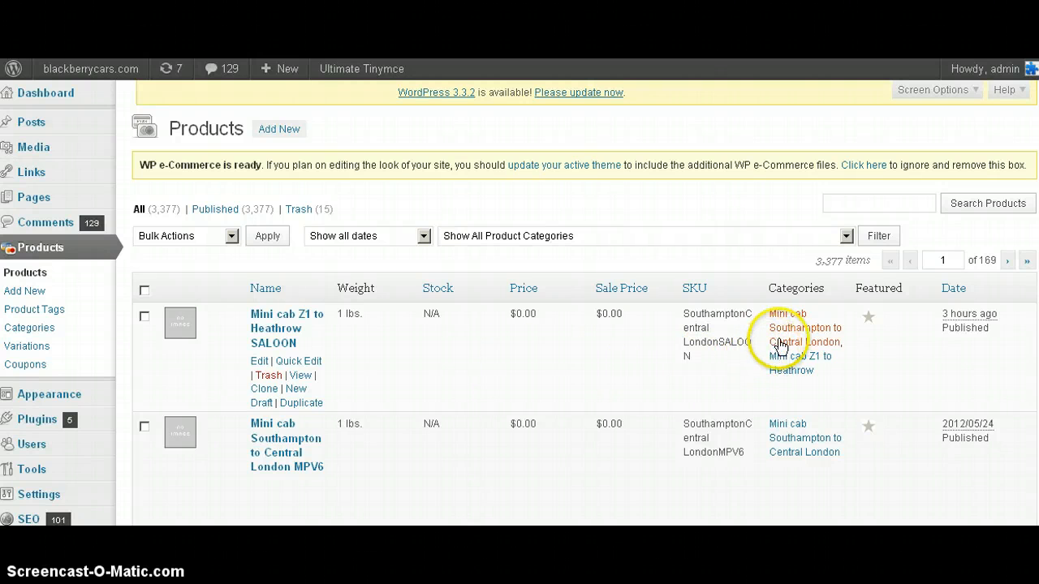
left_click(845, 236)
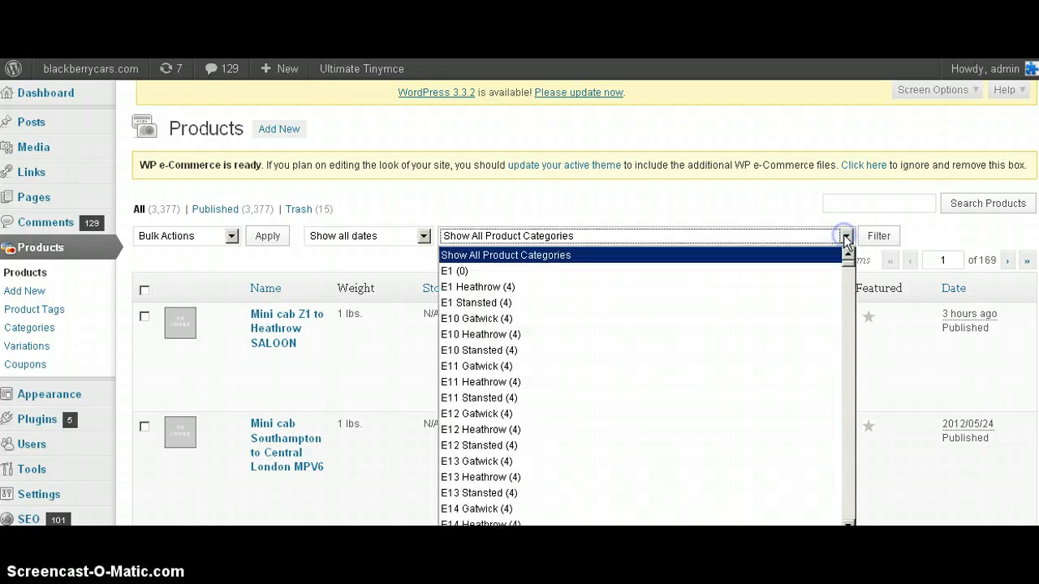
left_click(475, 288)
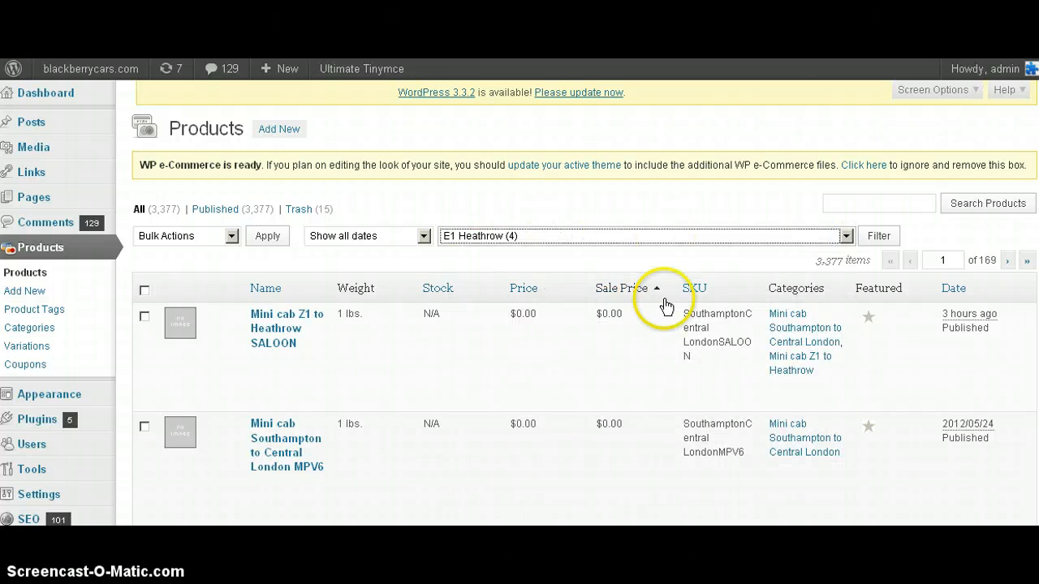
left_click(879, 236)
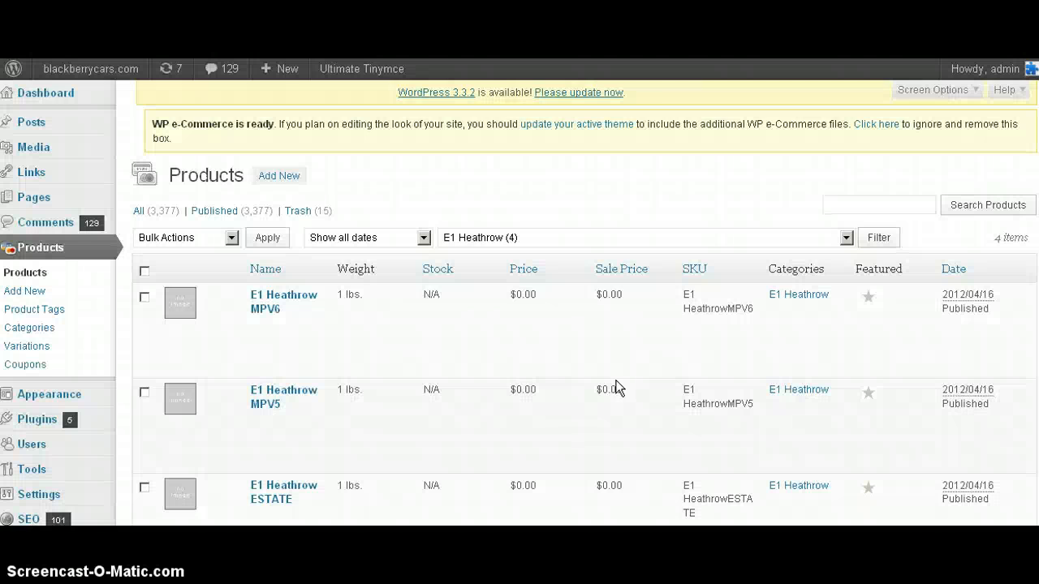
mouse_move(617, 388)
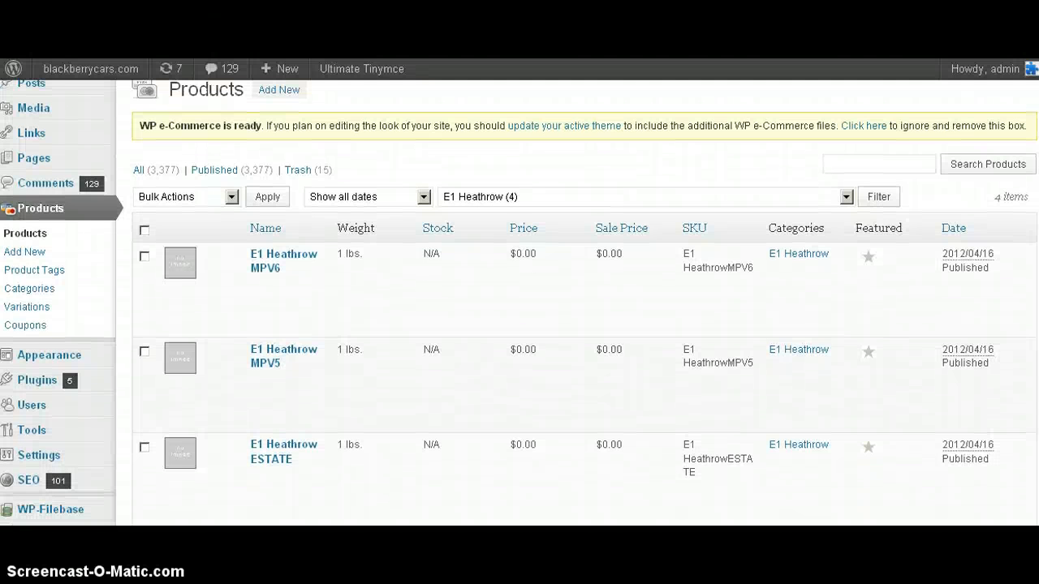
scroll(519, 301, "down", 1)
mouse_move(1038, 294)
left_mouse_down()
mouse_move(1037, 313)
mouse_move(1034, 293)
left_mouse_up()
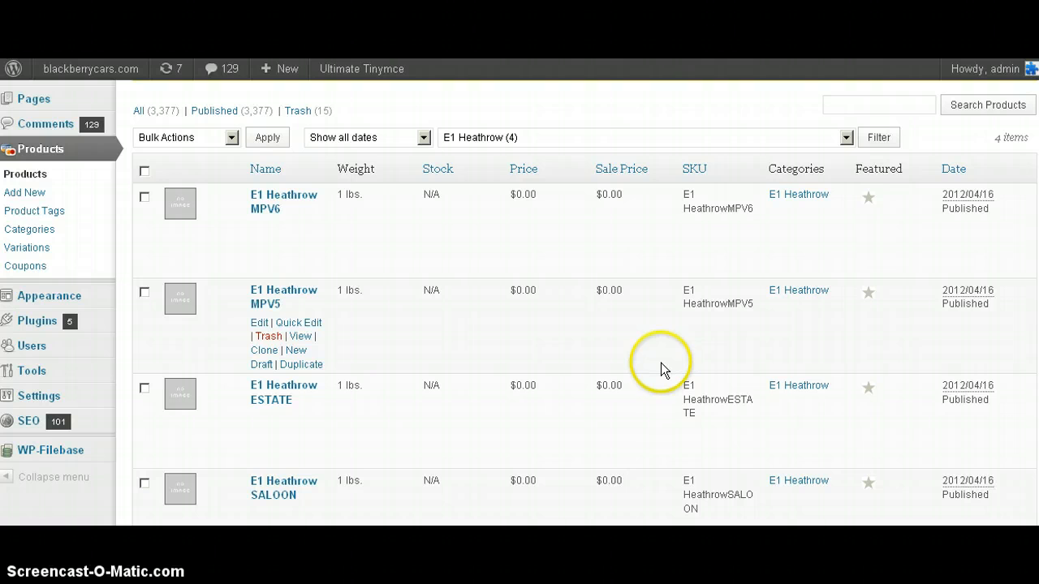
- Open the E1 Heathrow MPV6 product, try an E1 to Heathrow fare of 85 in its description, and restore it to 80
left_click(596, 362)
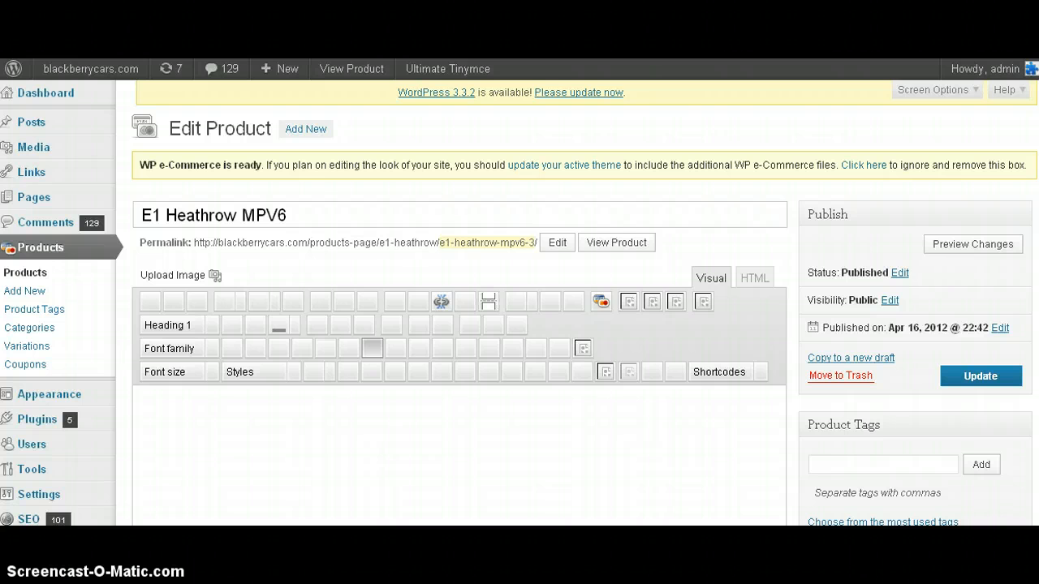
scroll(519, 302, "down", 2)
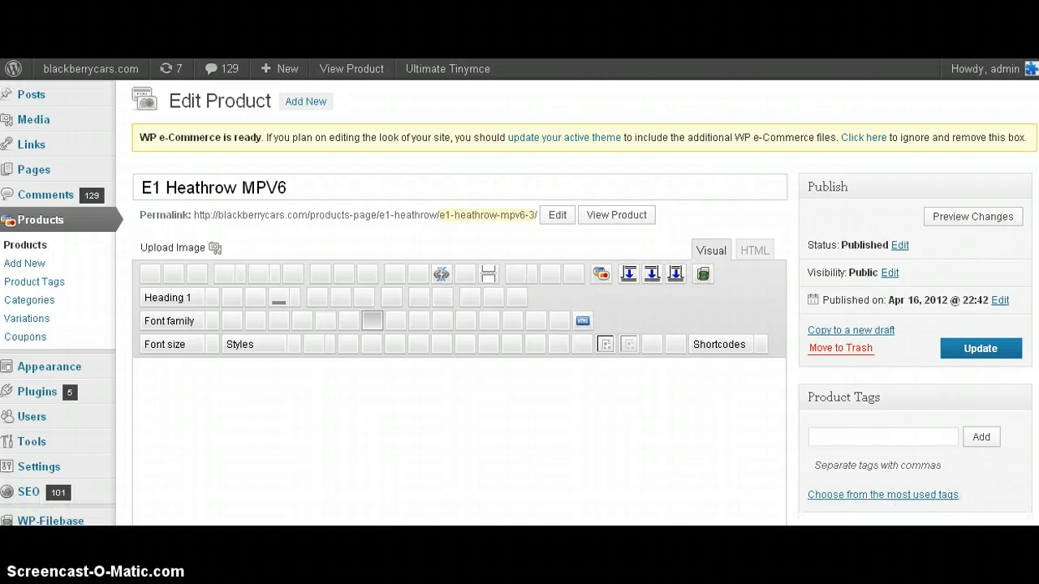
scroll(520, 302, "down", 1)
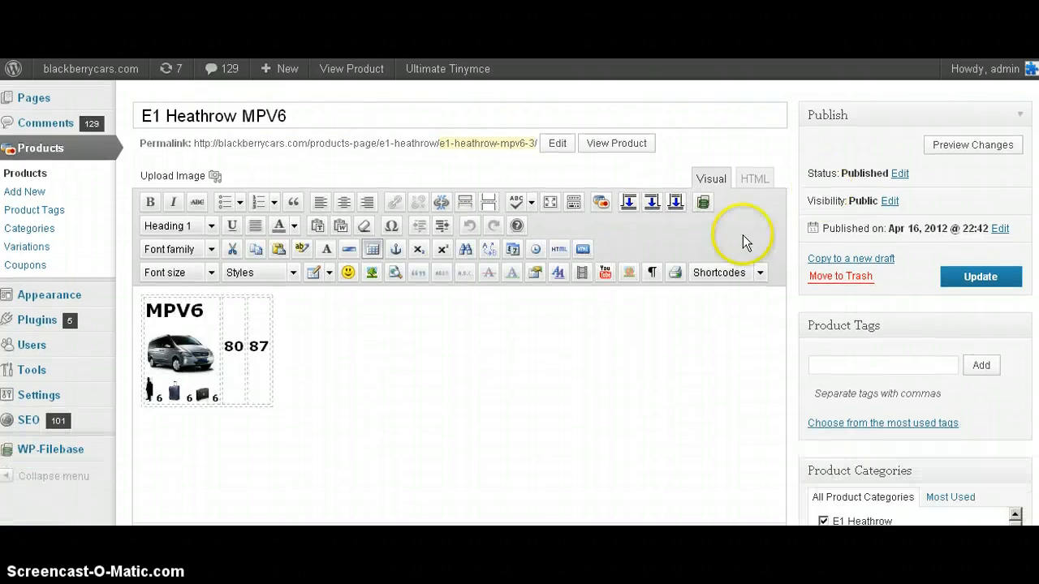
left_click(238, 347)
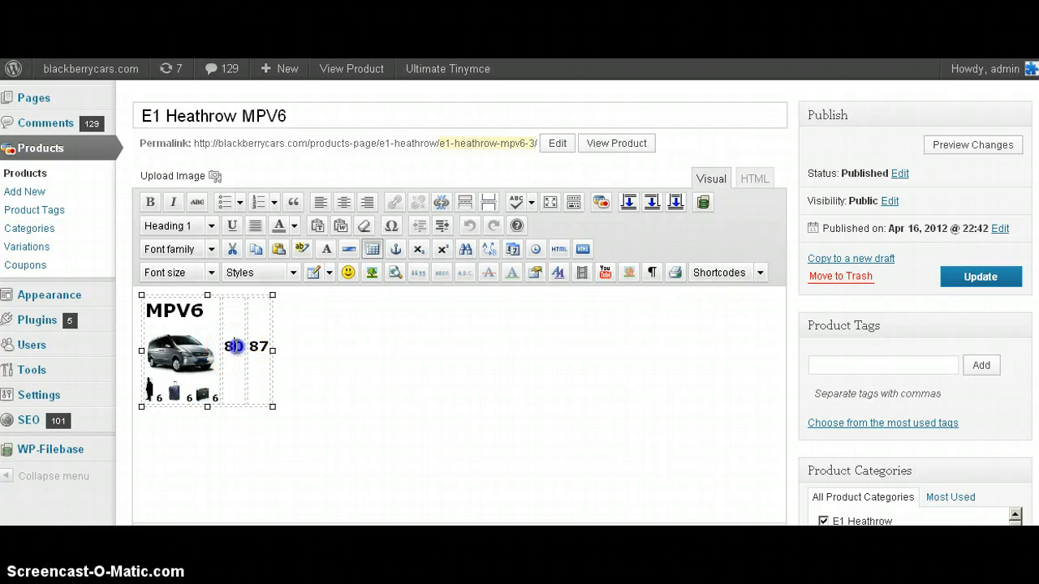
type("5")
key("Delete")
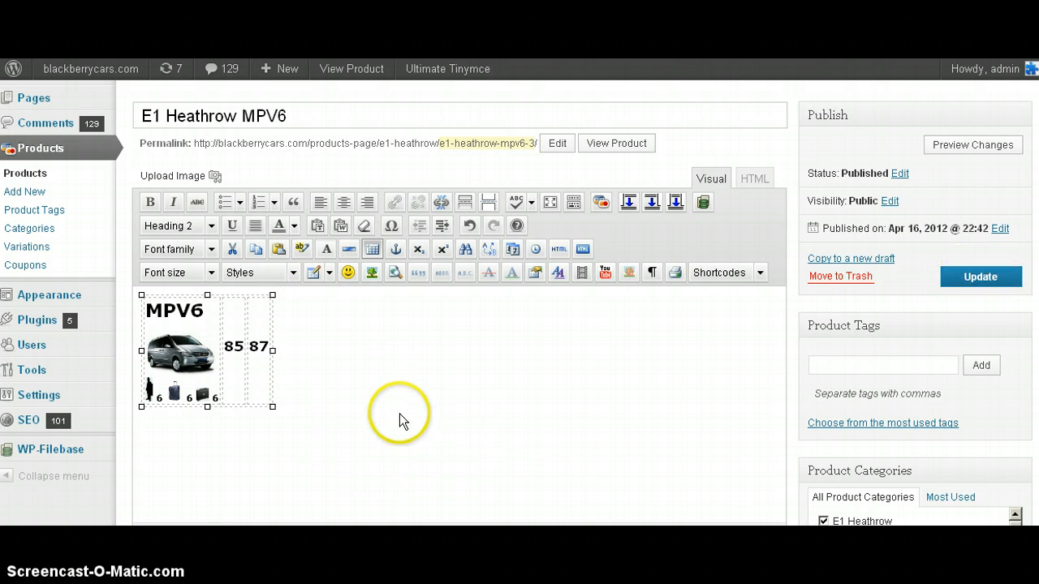
key("BackSpace")
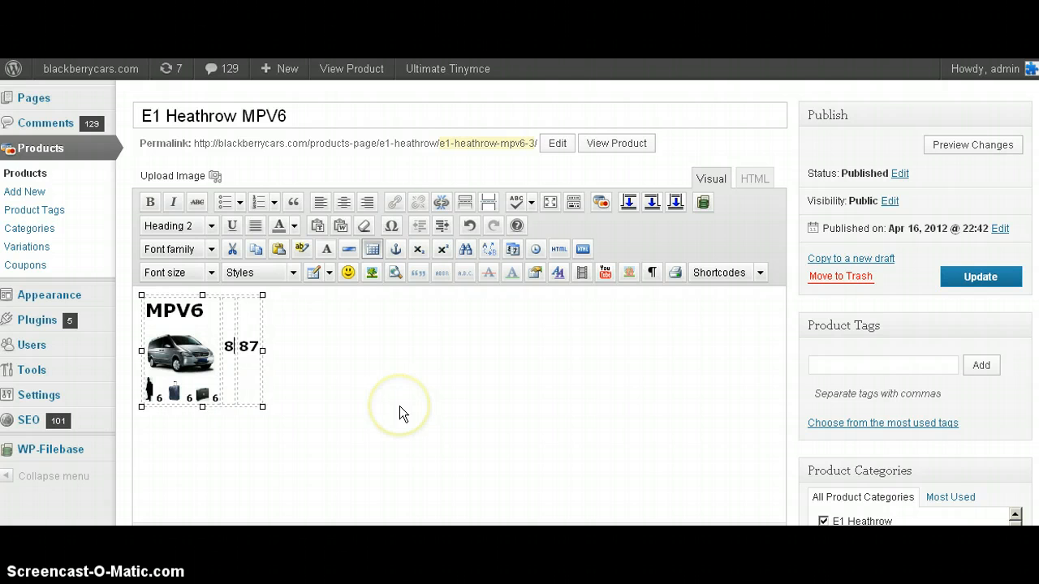
type("0")
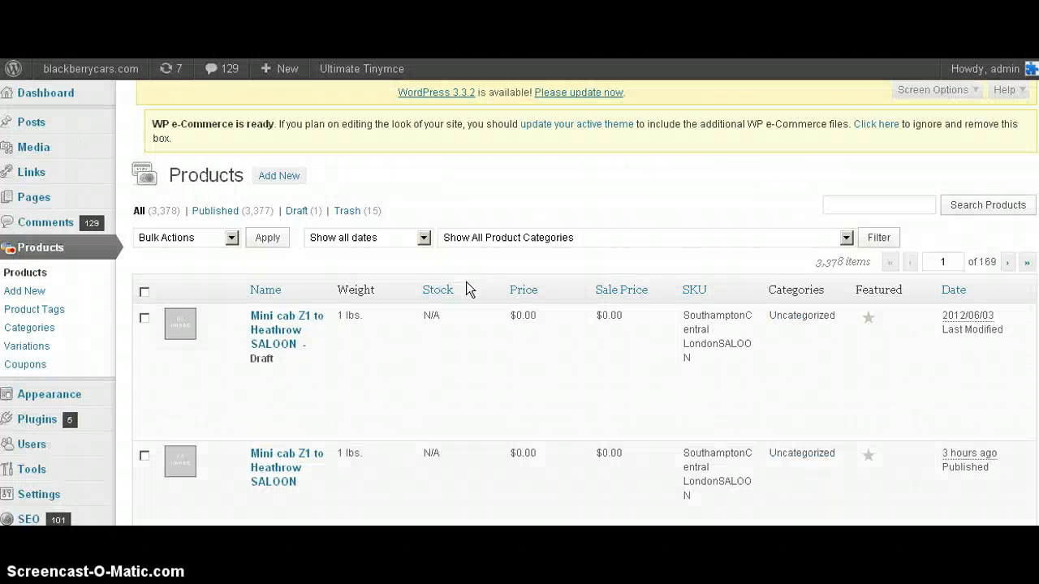
- Open the draft product Mini cab Z1 to Heathrow SALOON for editing and look over its fare table
mouse_move(258, 359)
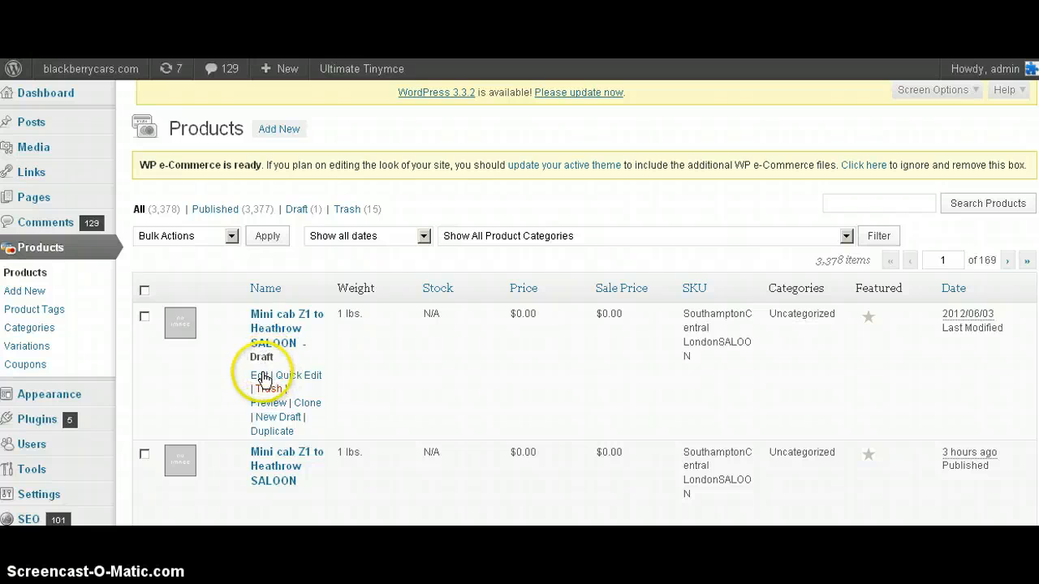
left_click(259, 376)
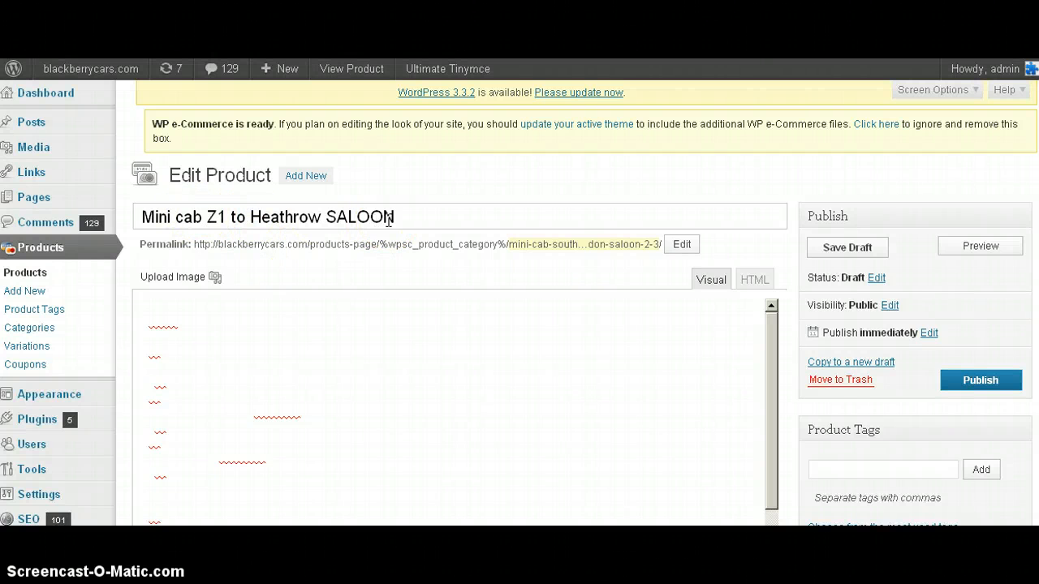
left_click(573, 373)
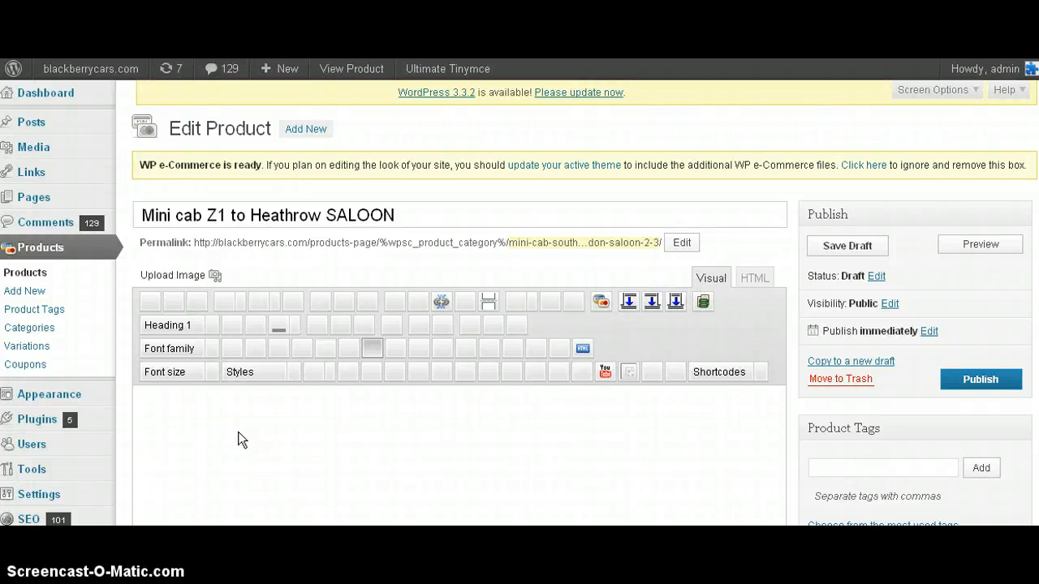
left_click(195, 452)
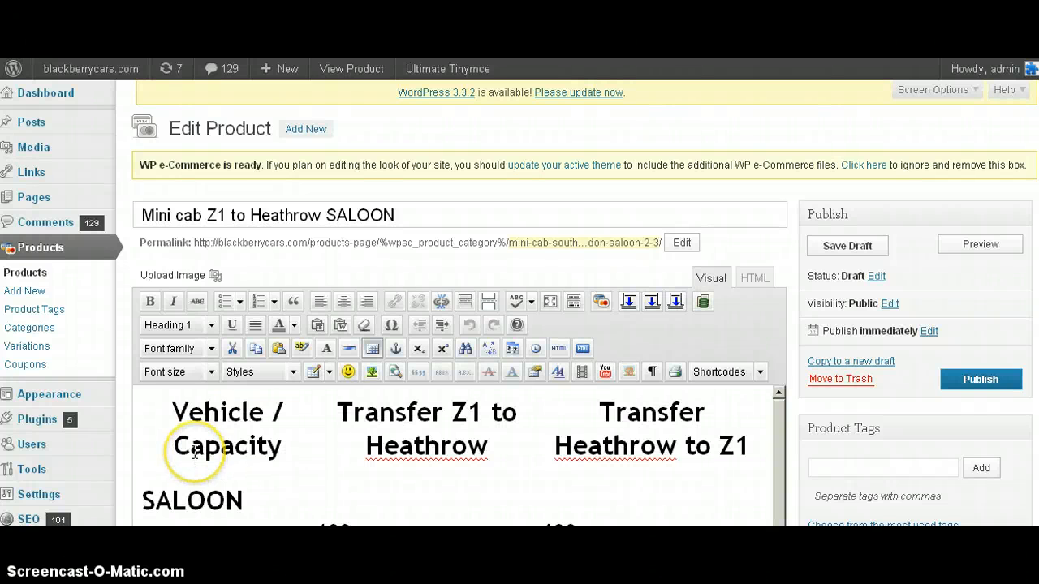
scroll(519, 303, "down", 3)
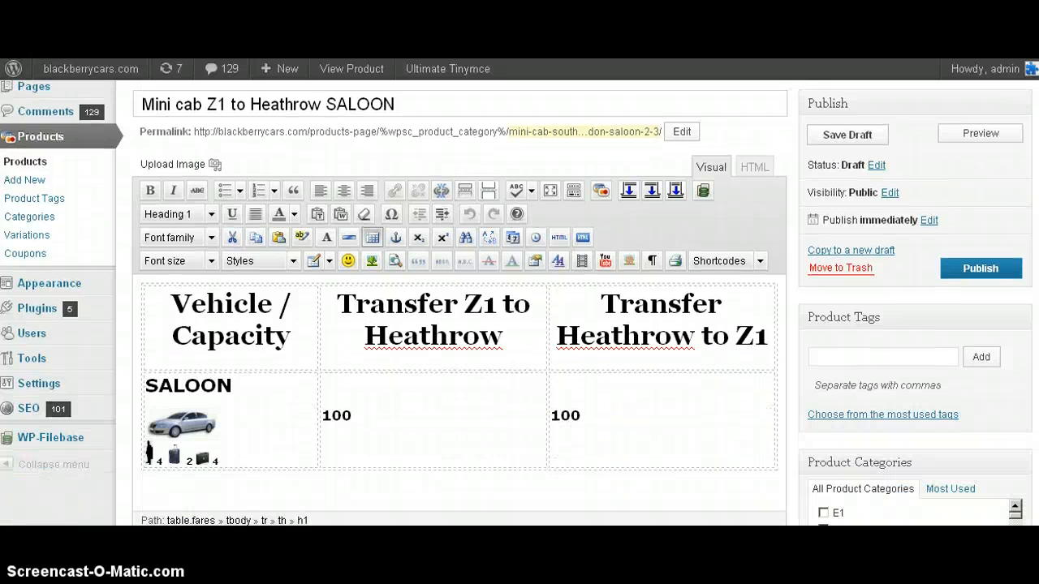
scroll(174, 382, "down", 1)
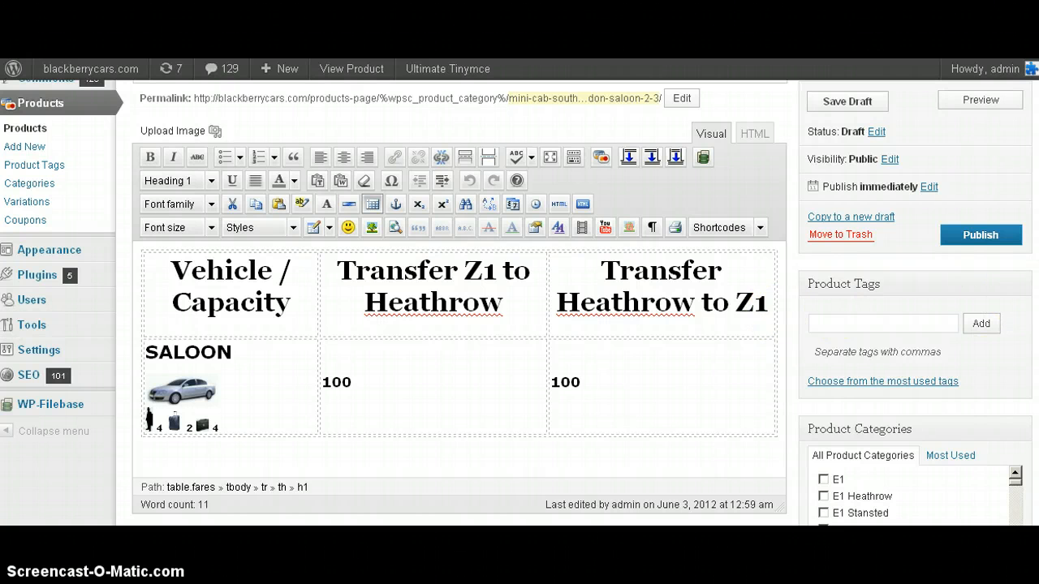
- Assign the draft product to the Mini cab Z1 to Heathrow product category
scroll(1035, 244, "down", 4)
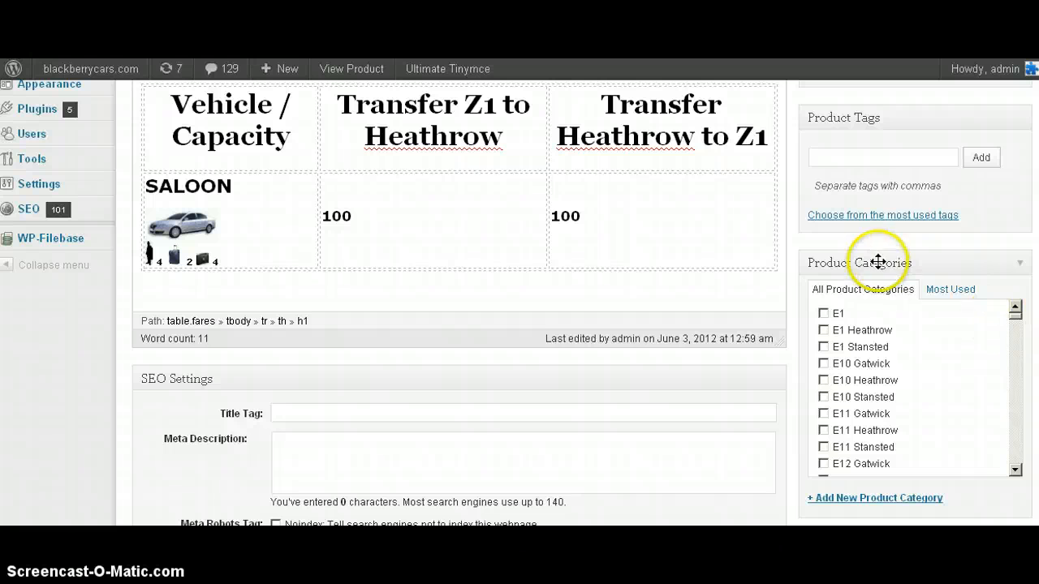
left_click_drag(1015, 315, 1017, 412)
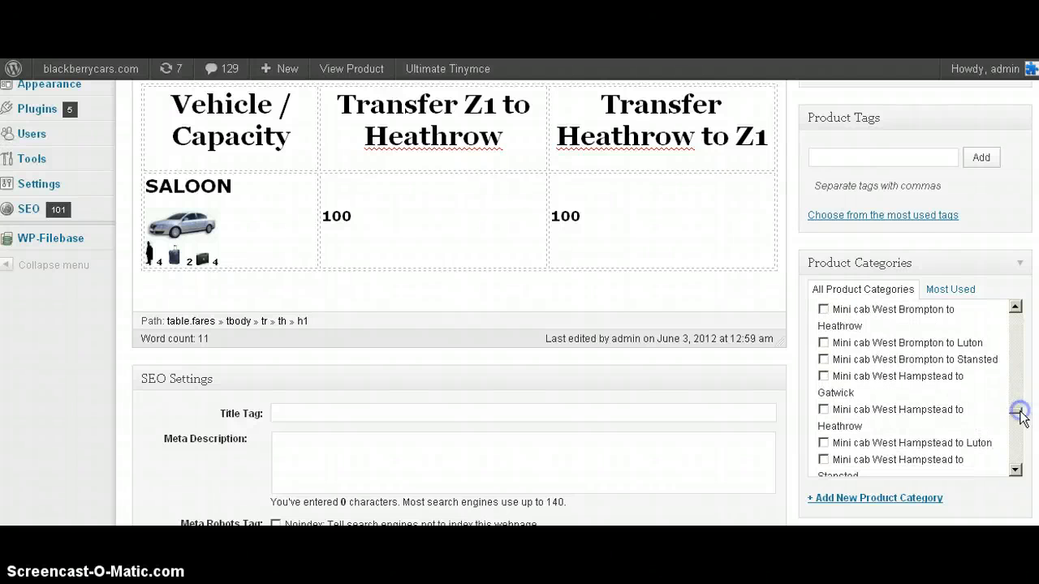
left_click(1016, 470)
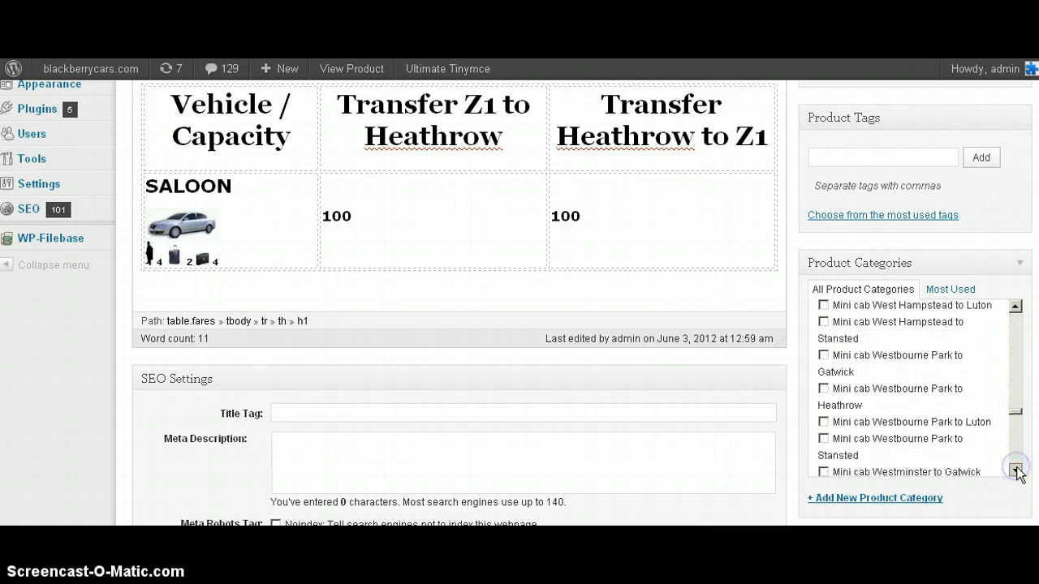
left_click(1016, 470)
left_click(1016, 470)
left_click(1016, 470)
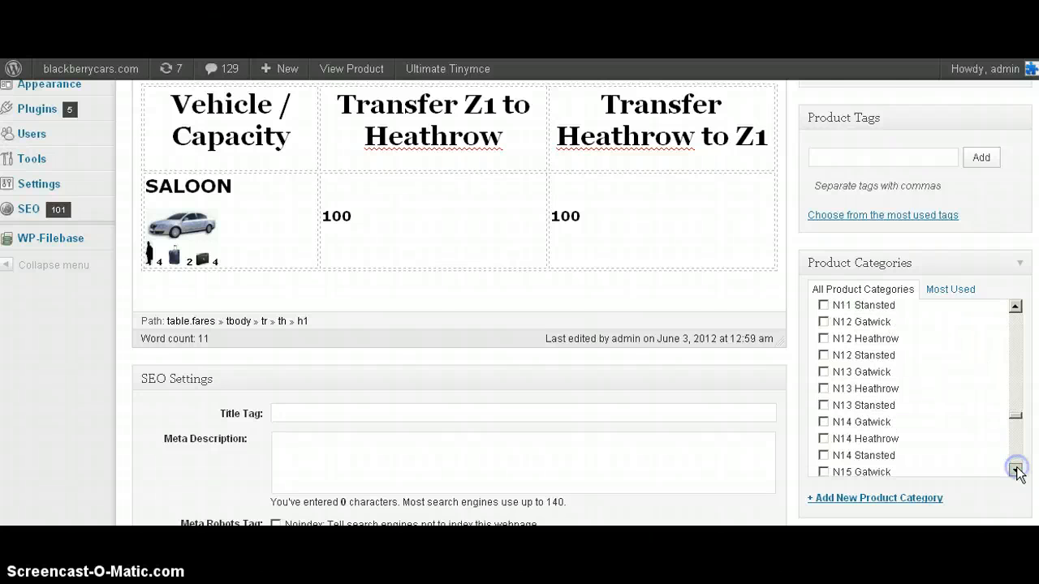
left_click(1017, 308)
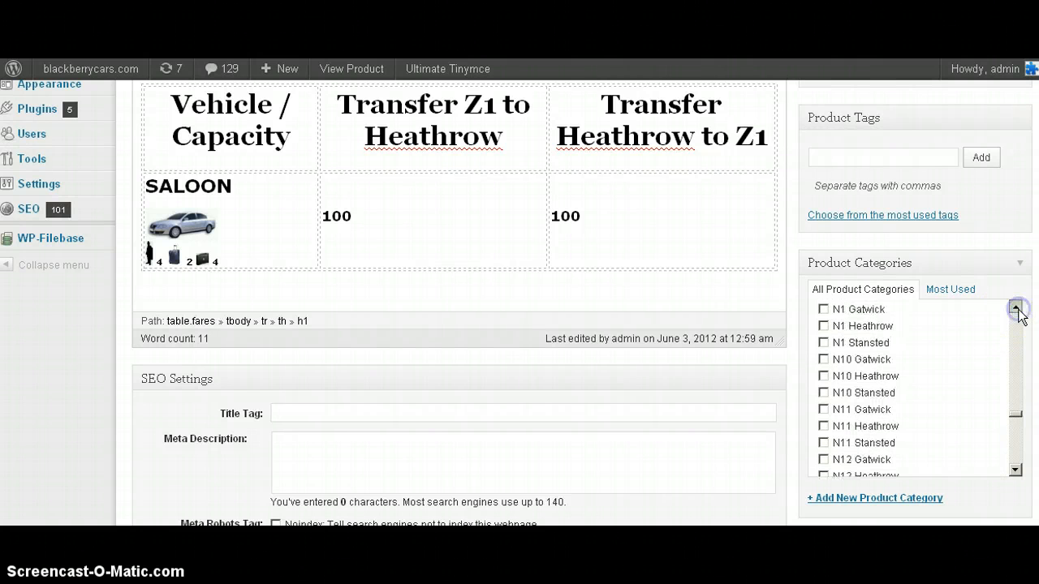
left_click(1017, 308)
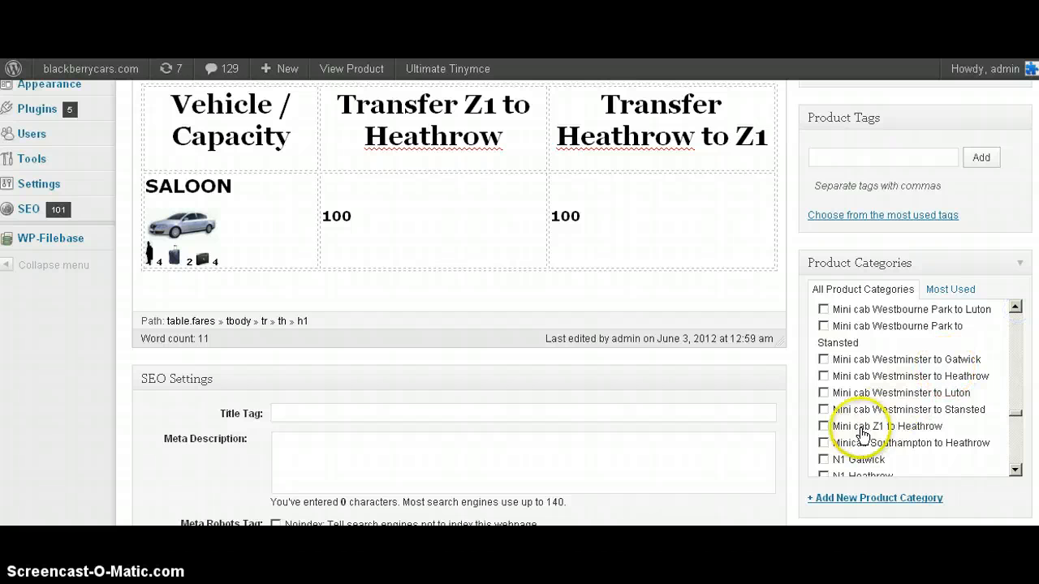
left_click(824, 426)
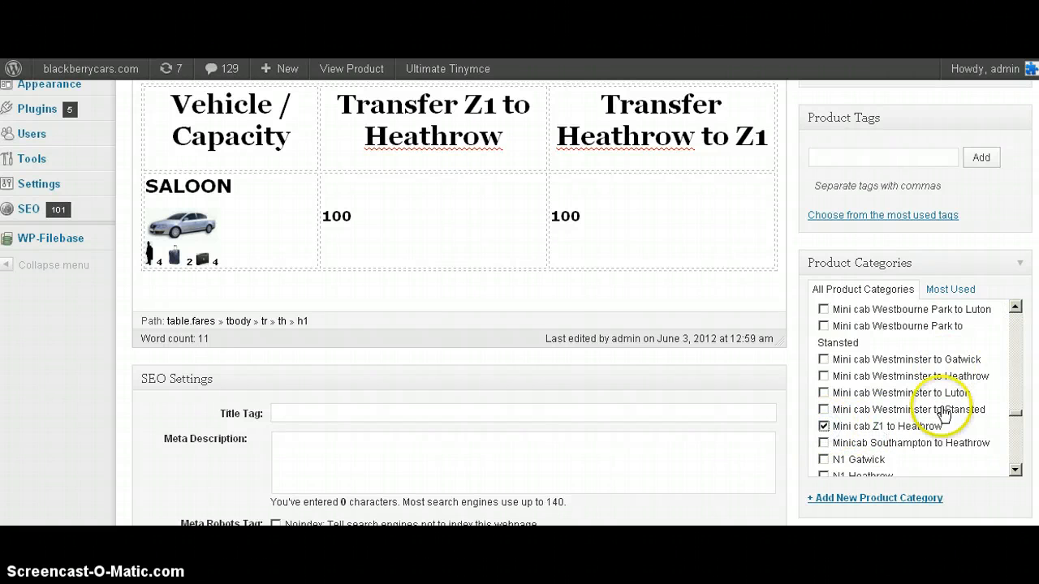
- Publish the Mini cab Z1 to Heathrow SALOON product and view its page on the site
scroll(964, 296, "up", 5)
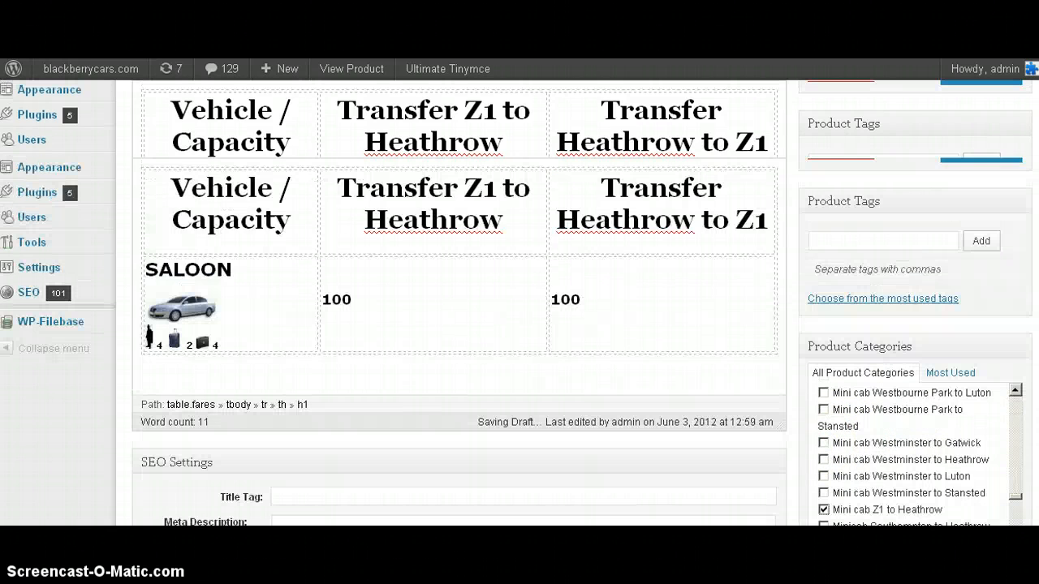
left_click(964, 294)
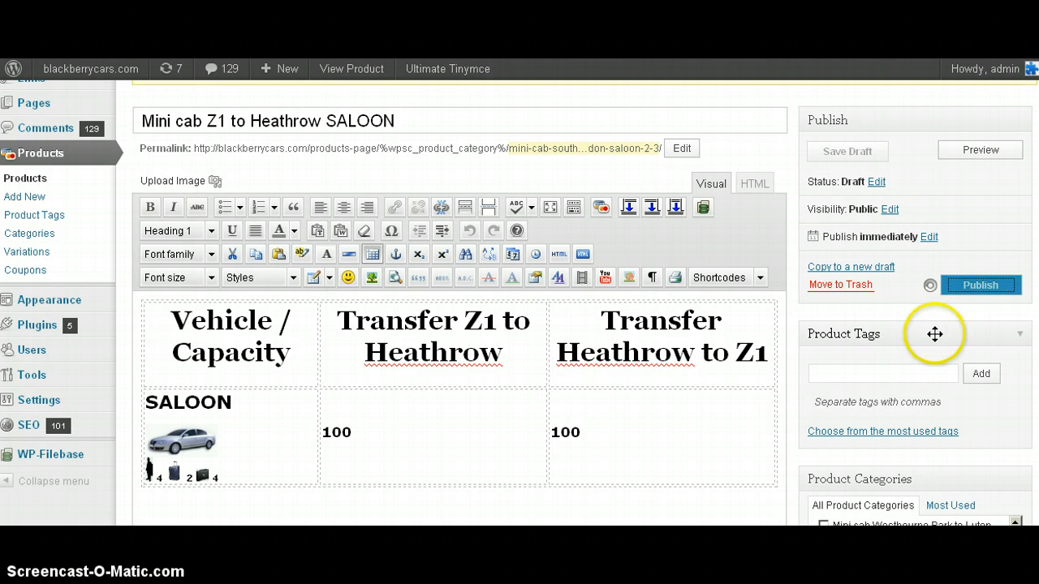
left_click(892, 367)
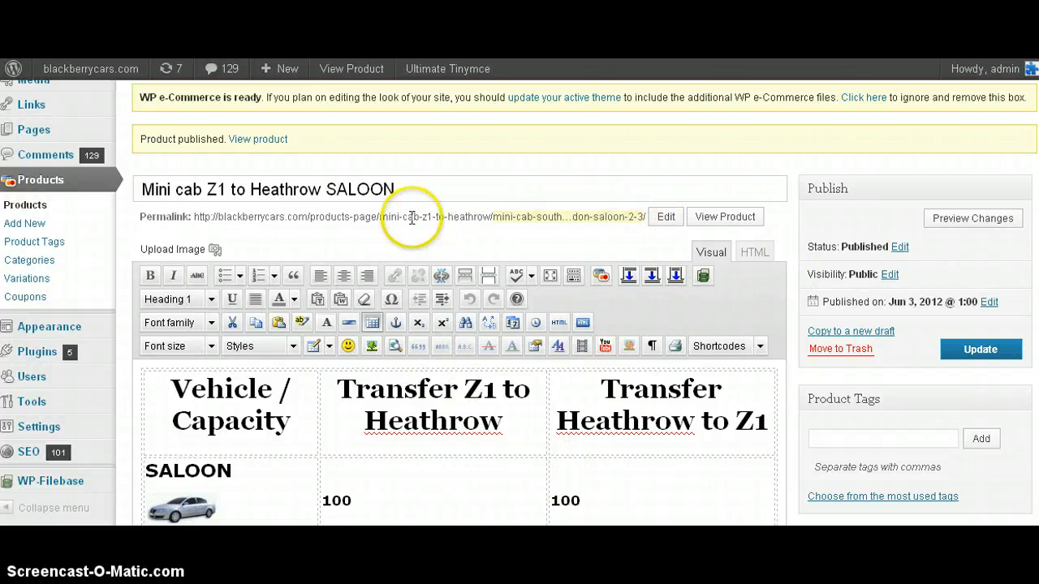
left_click(723, 219)
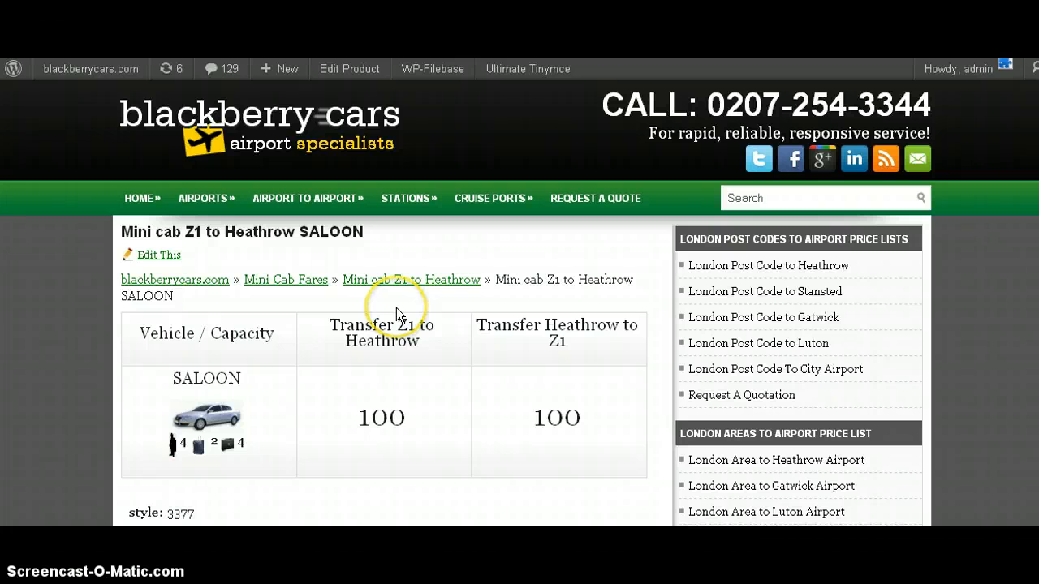
- Search the product categories for z1
key("ctrl+p")
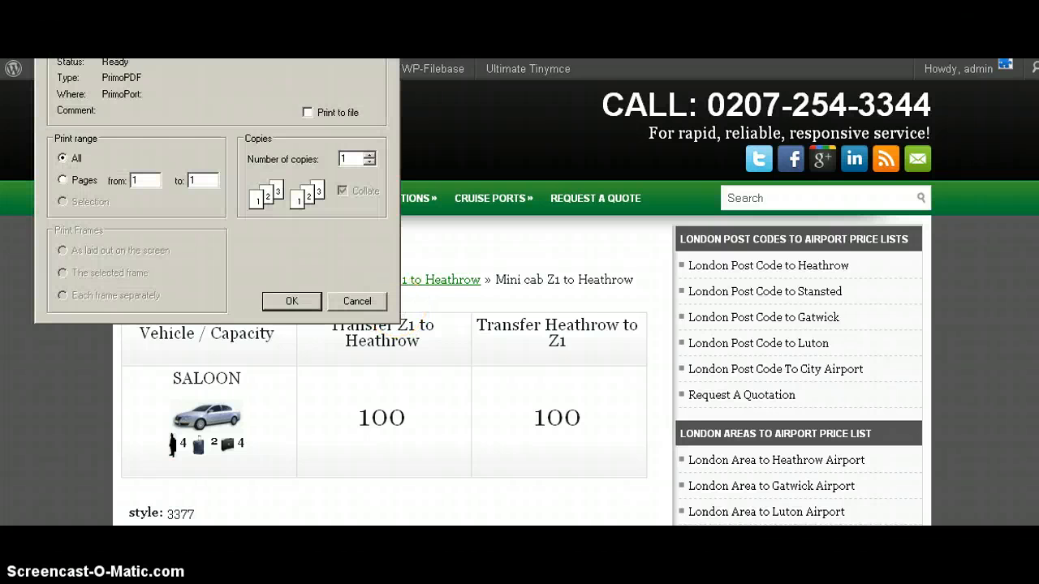
left_click(349, 302)
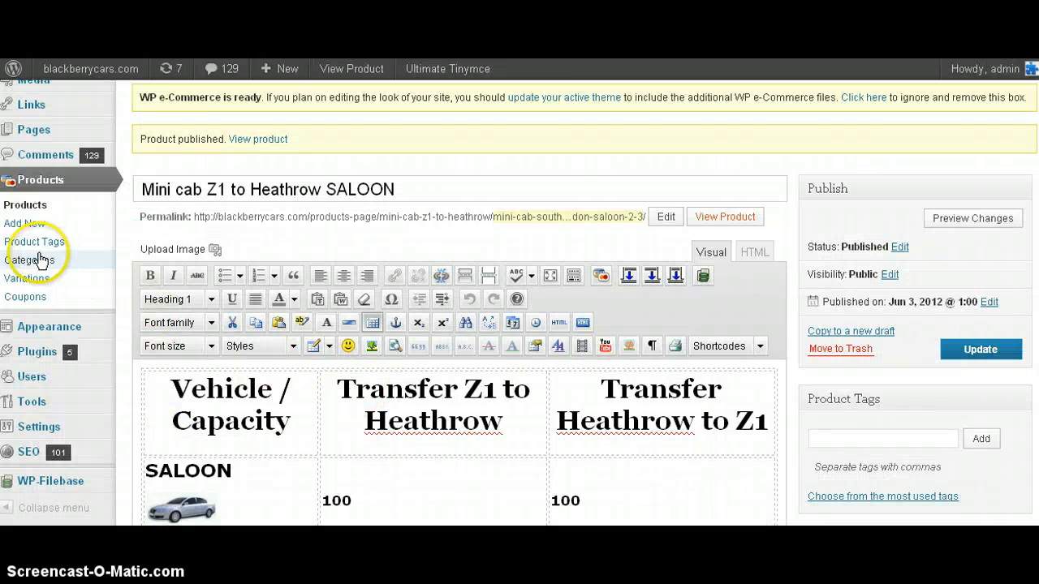
left_click(36, 259)
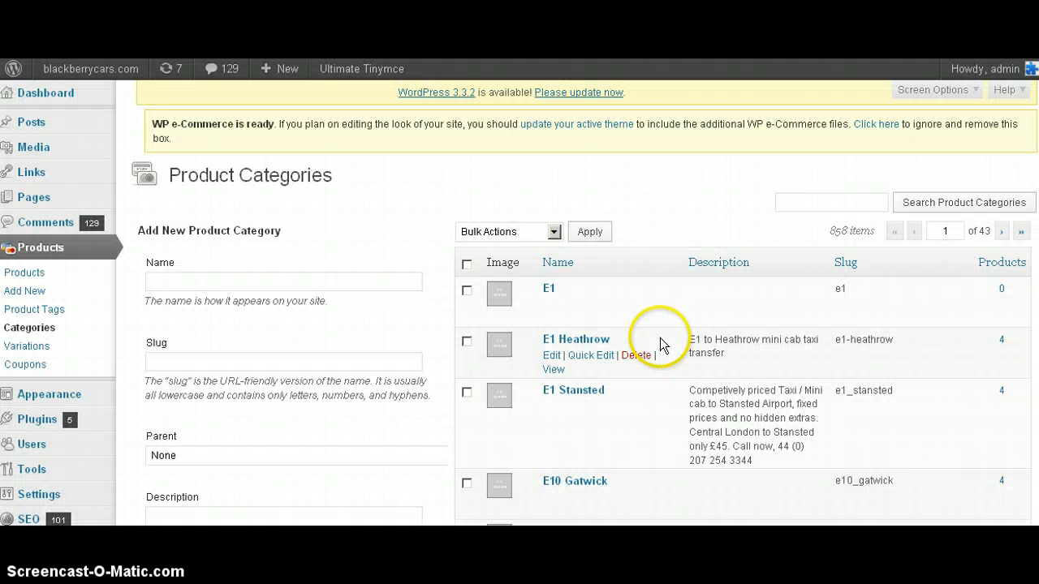
left_click(818, 202)
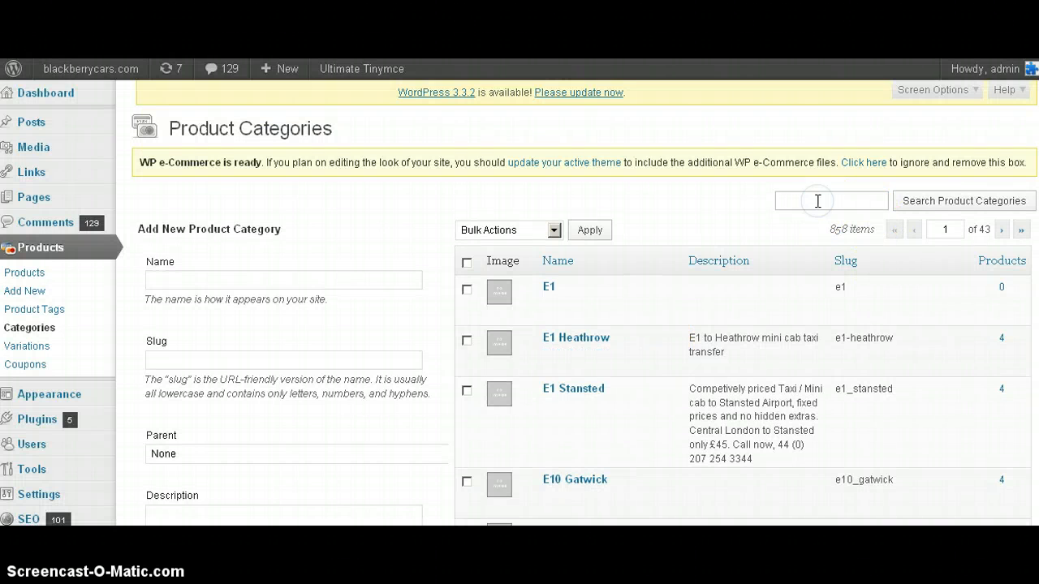
type("z1")
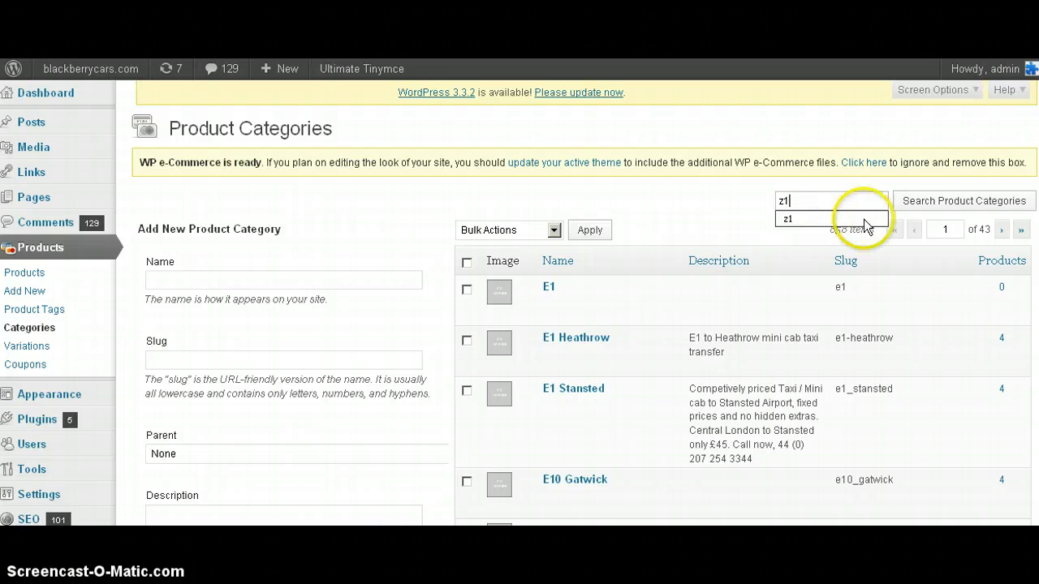
left_click(976, 201)
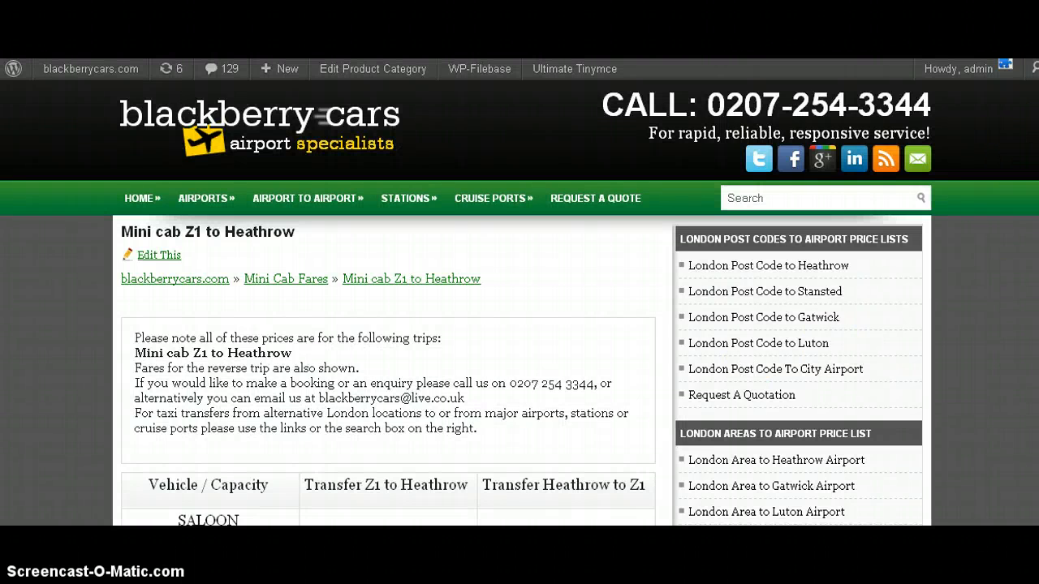
- Look over the fare table and notes on the Mini cab Z1 to Heathrow category page on the site
scroll(1019, 146, "down", 3)
scroll(520, 302, "down", 1)
scroll(519, 301, "down", 3)
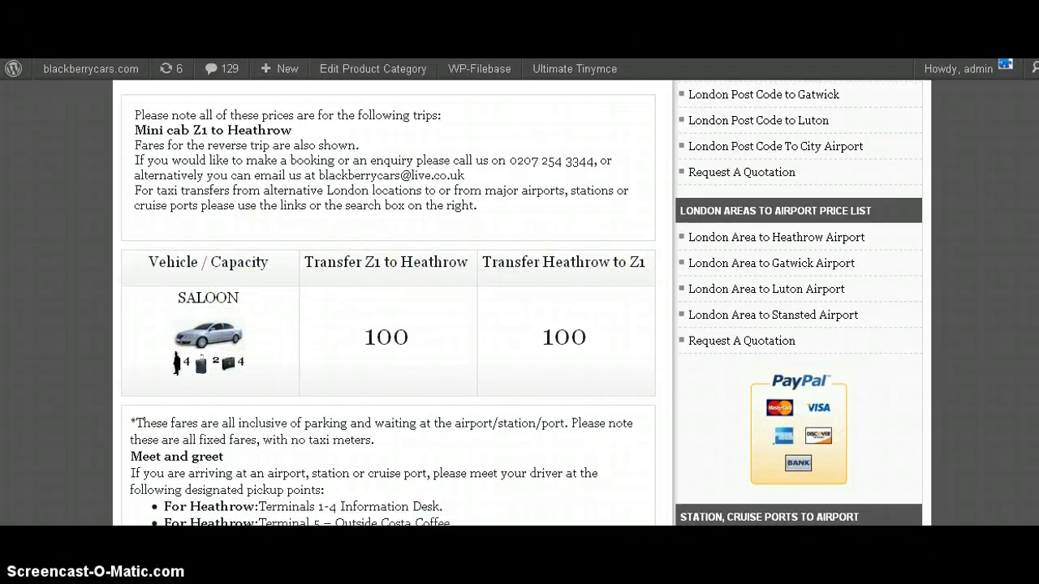
scroll(208, 261, "up", 3)
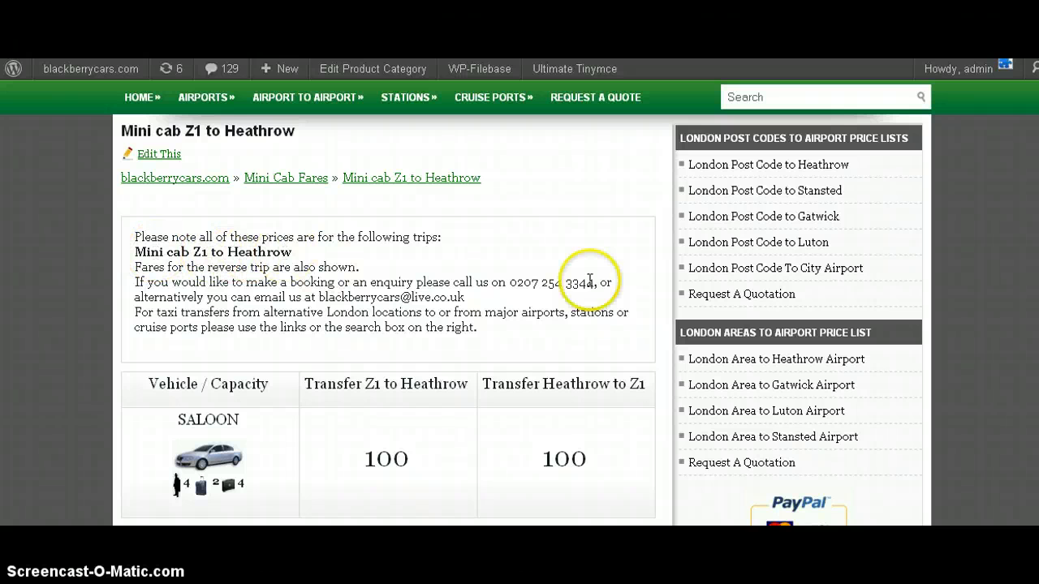
mouse_move(1038, 237)
left_mouse_down()
mouse_move(1038, 253)
mouse_move(1038, 232)
left_mouse_up()
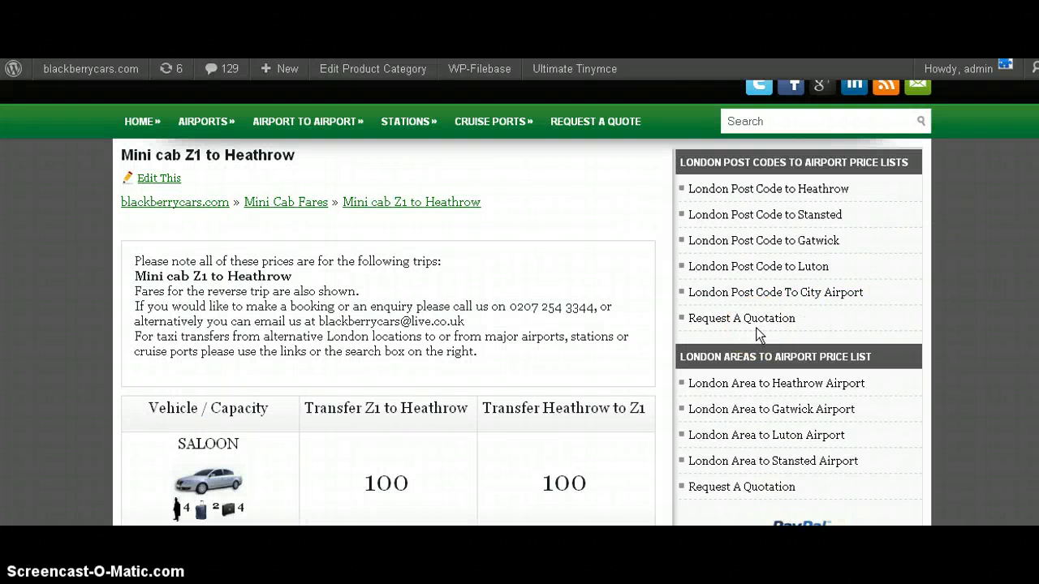
- Clone the Mini cab Southampton to Central London ESTATE product and open the draft copy for editing
left_click(882, 365)
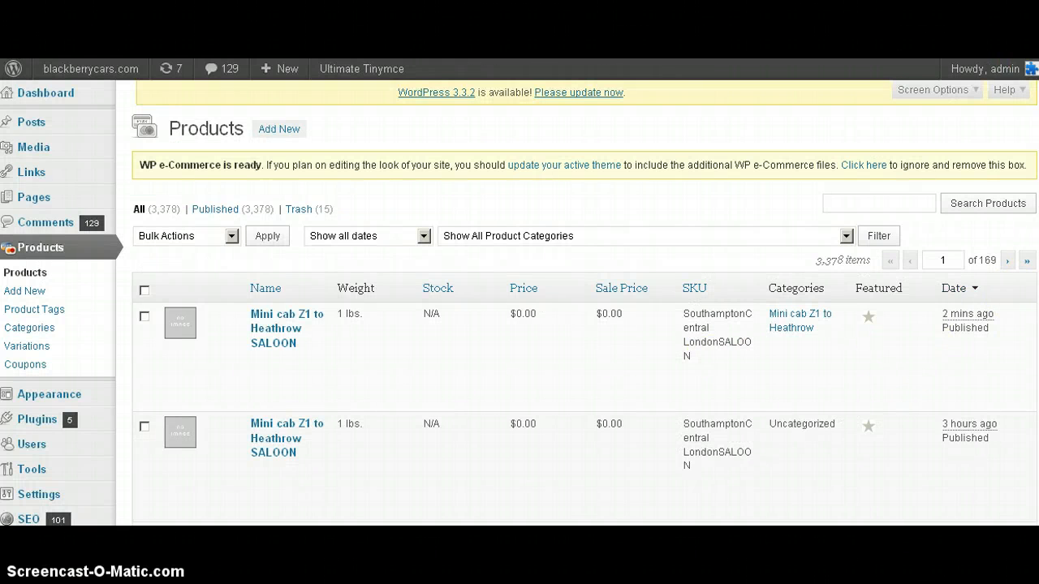
scroll(519, 325, "down", 3)
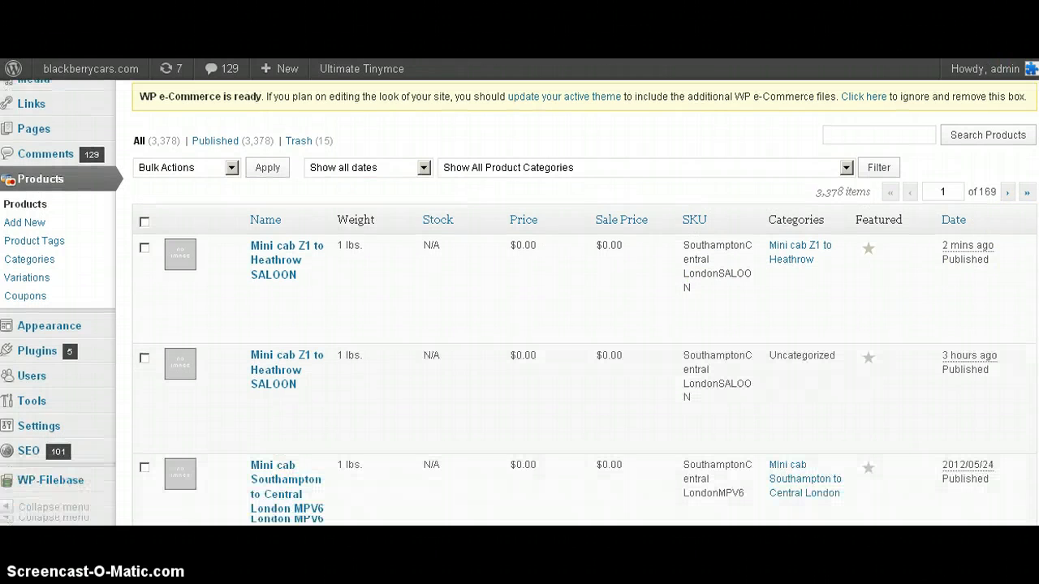
scroll(519, 324, "down", 3)
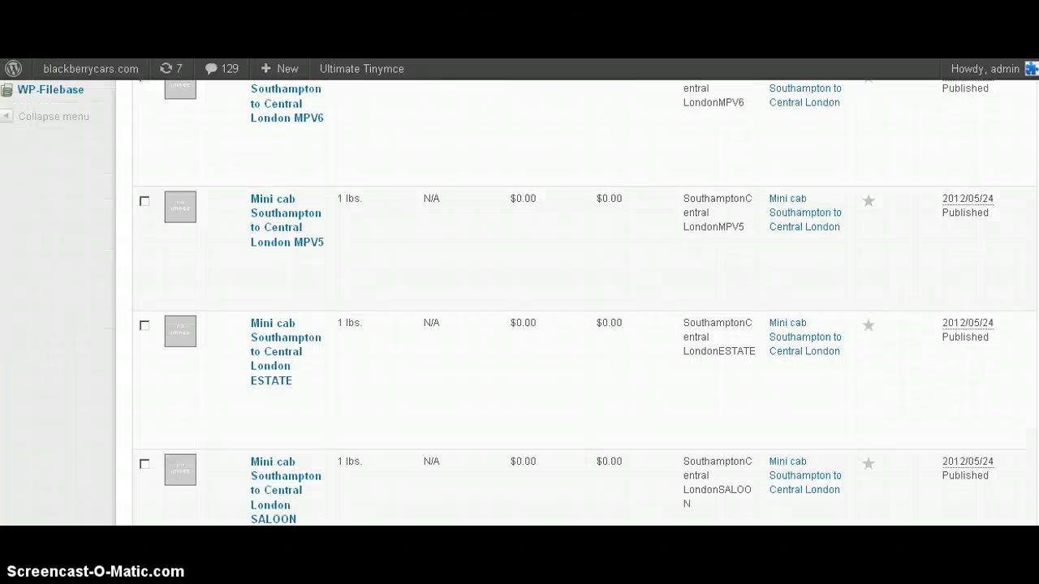
scroll(239, 220, "down", 2)
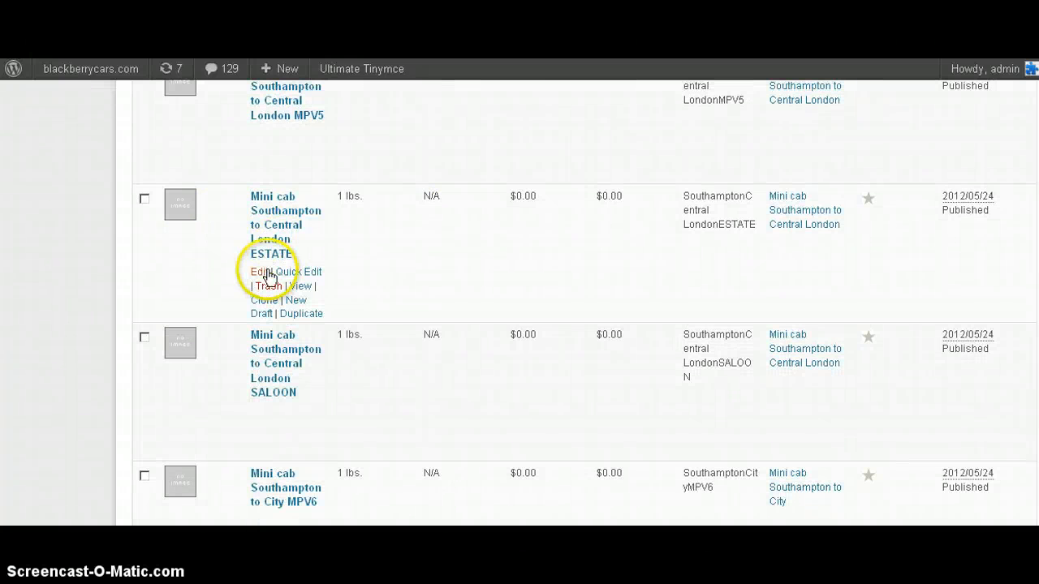
left_click(264, 300)
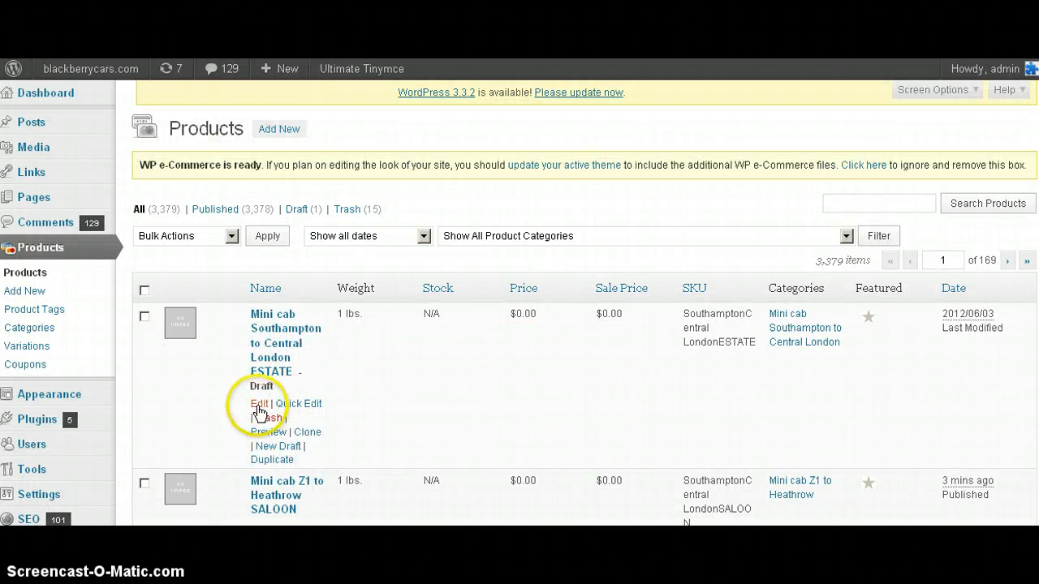
left_click(258, 403)
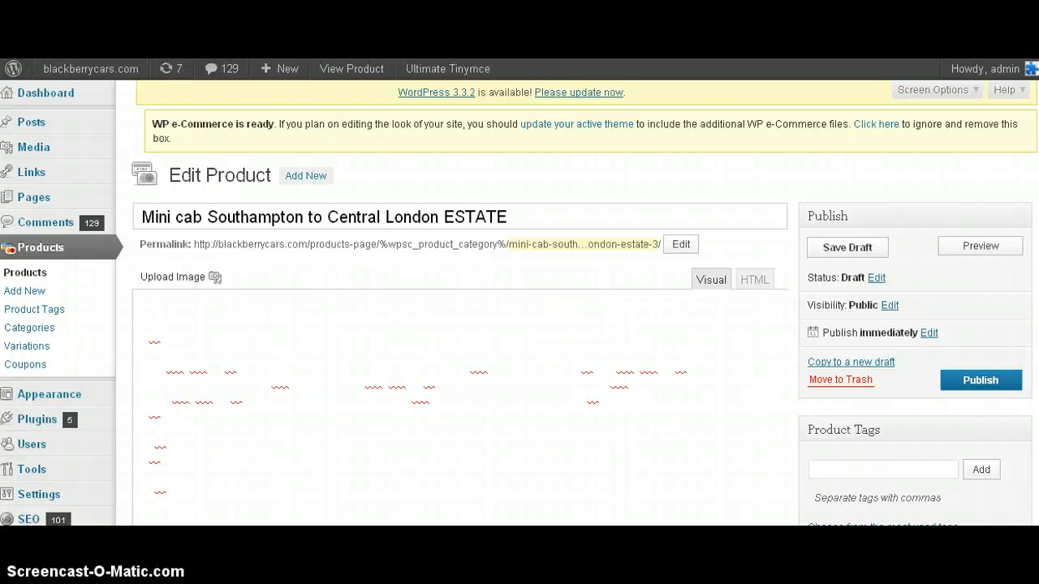
- Replace the draft's Mini cab Southampton to Central London category with Mini cab Z1 to Heathrow and publish the product
scroll(520, 302, "down", 1)
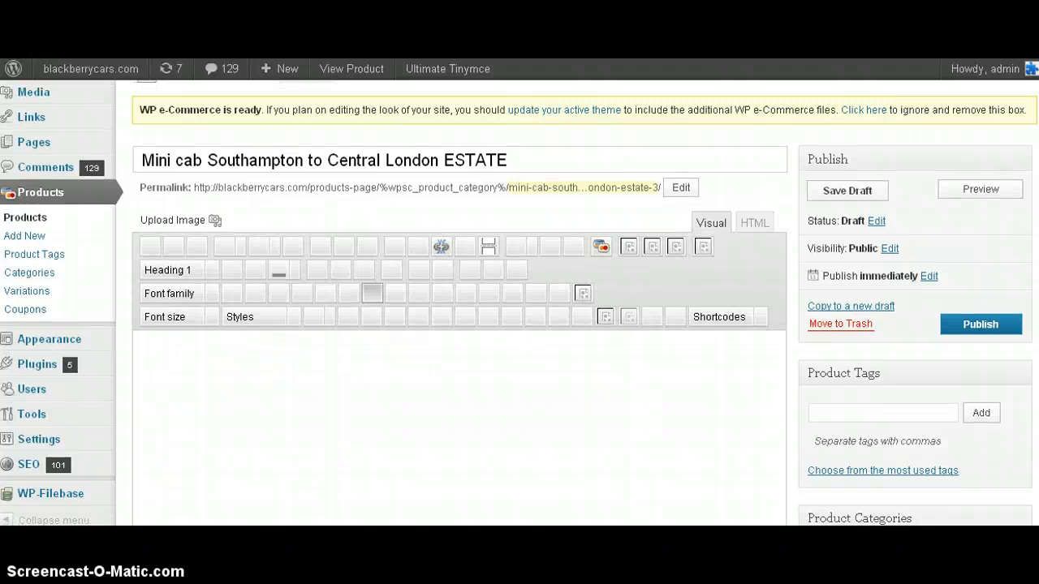
scroll(520, 301, "down", 3)
scroll(519, 301, "down", 1)
scroll(520, 301, "down", 1)
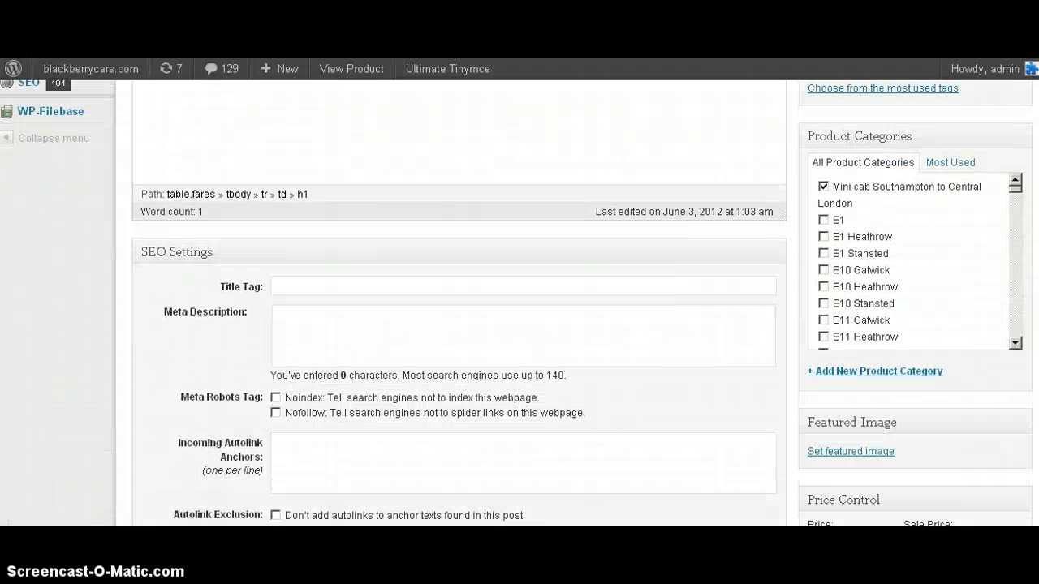
left_click(823, 188)
left_click(1015, 190)
left_click_drag(1015, 190, 1014, 290)
left_click(826, 208)
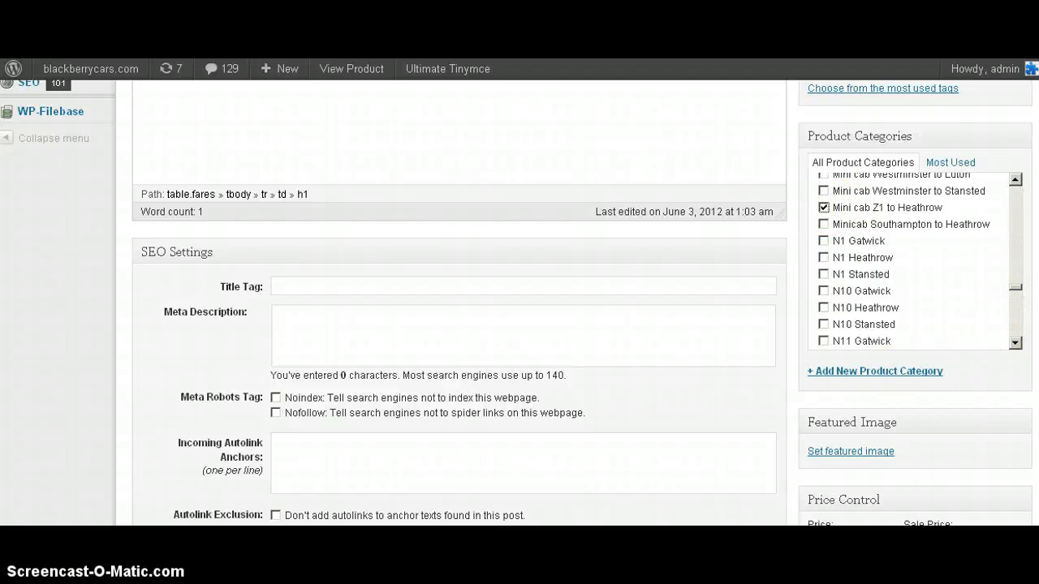
scroll(953, 162, "up", 3)
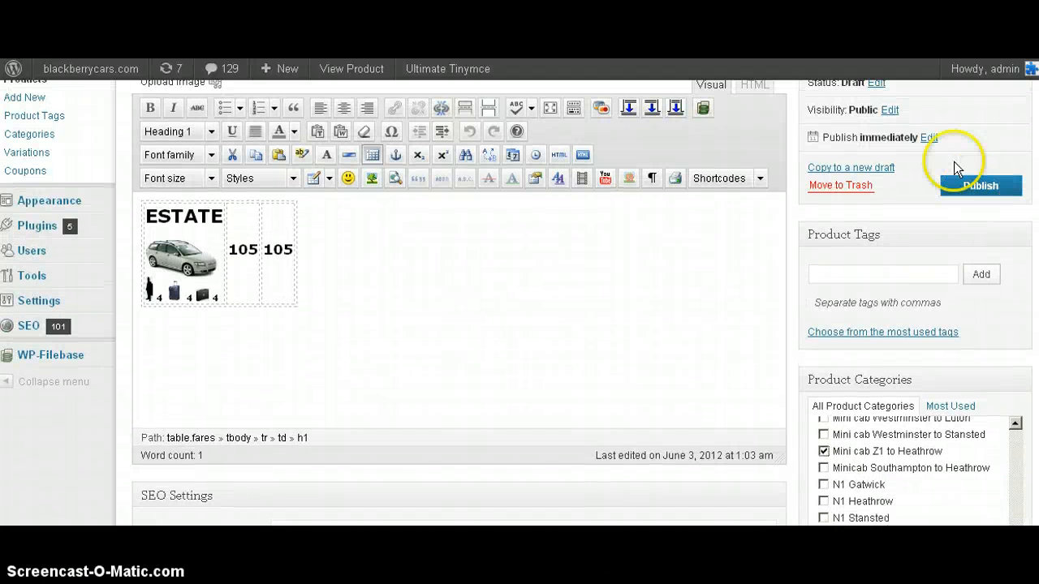
left_click(964, 187)
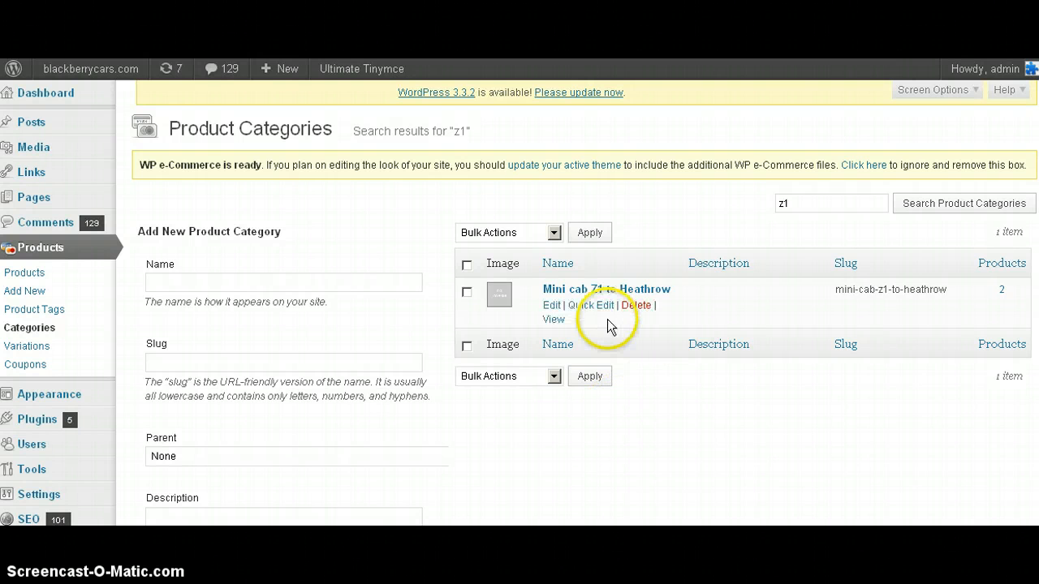
- View the Mini cab Z1 to Heathrow category page on the site and check its saloon and estate fares
left_click(552, 320)
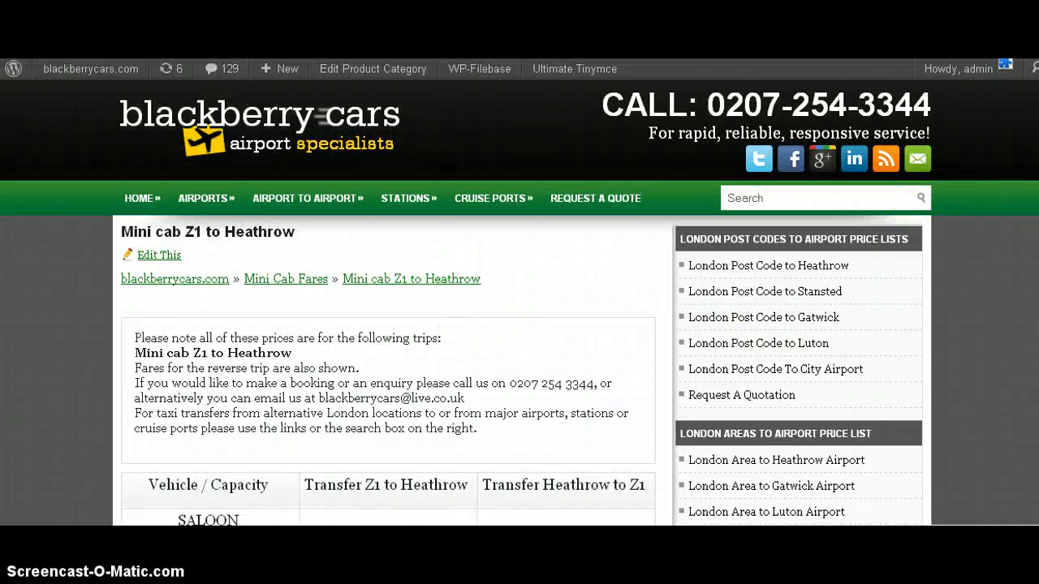
scroll(1006, 305, "down", 3)
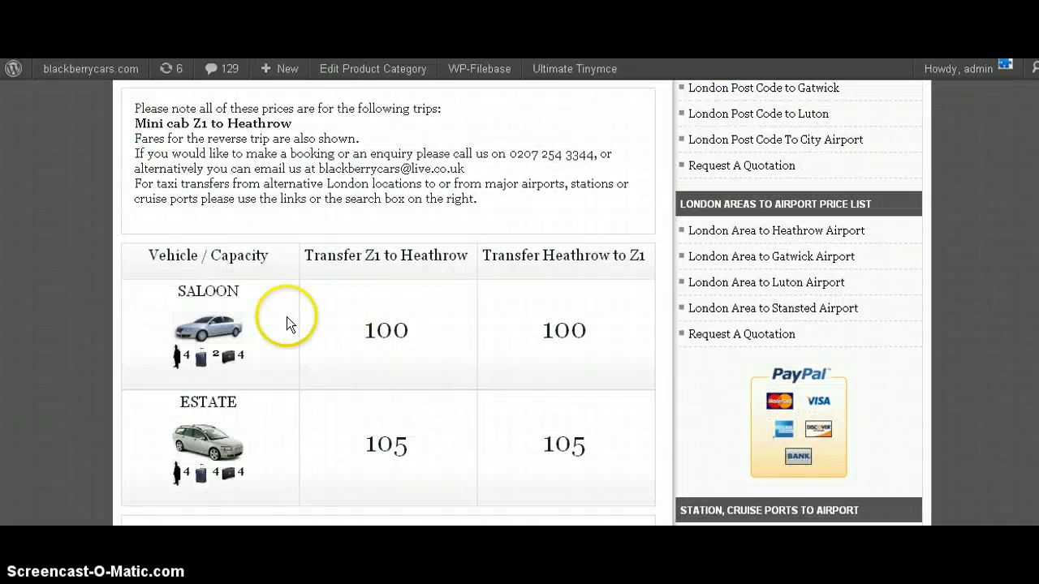
scroll(286, 323, "down", 1)
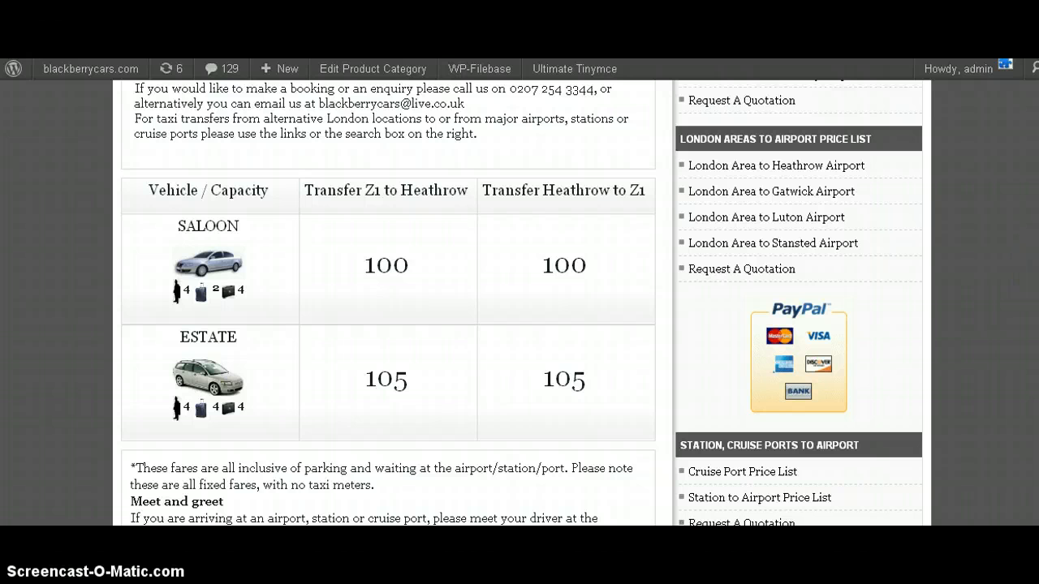
scroll(519, 300, "up", 3)
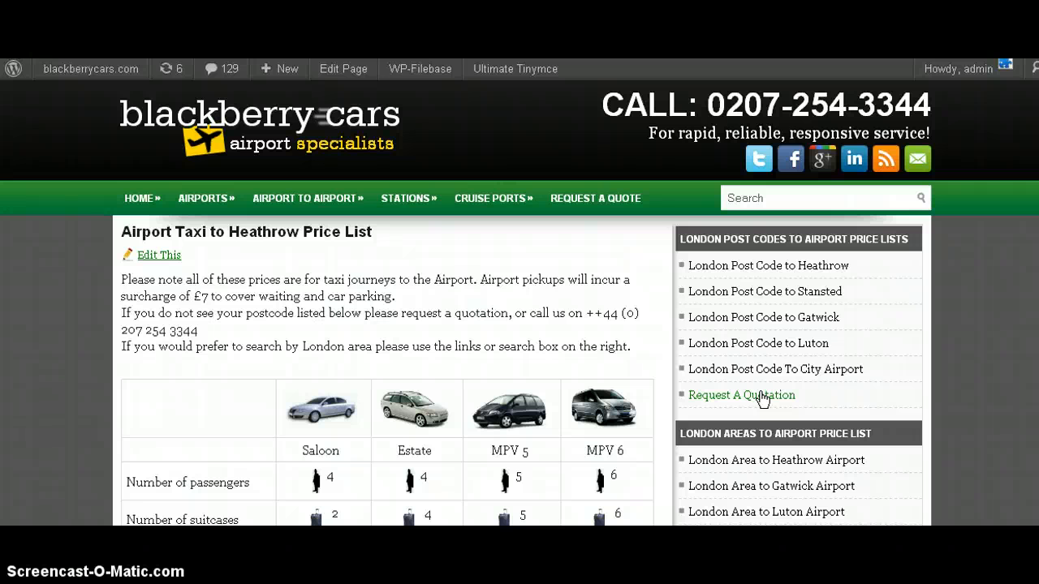
- Look through the postcode fares on the Airport Taxi to Heathrow Price List page of the site
left_click(763, 396)
scroll(519, 301, "down", 4)
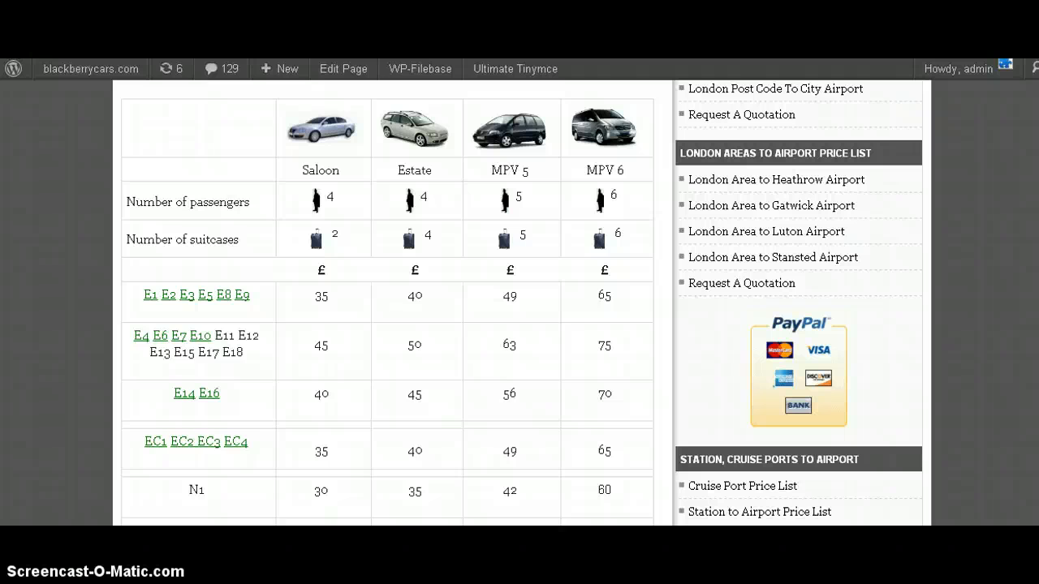
scroll(519, 301, "down", 1)
scroll(415, 347, "up", 5)
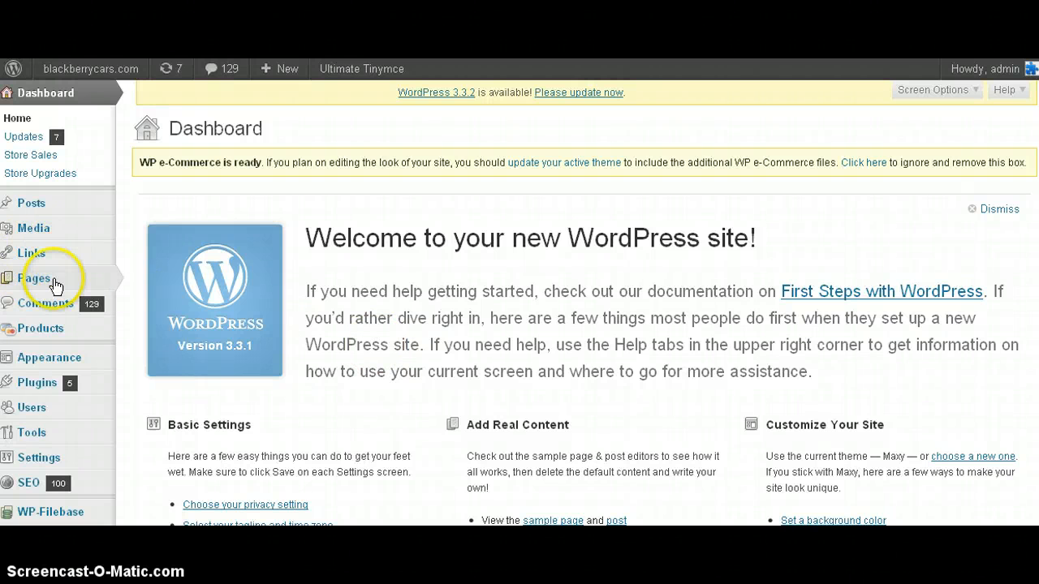
- Search the site's pages for taxi and open Airport Taxi to Heathrow Price List for editing
mouse_move(53, 286)
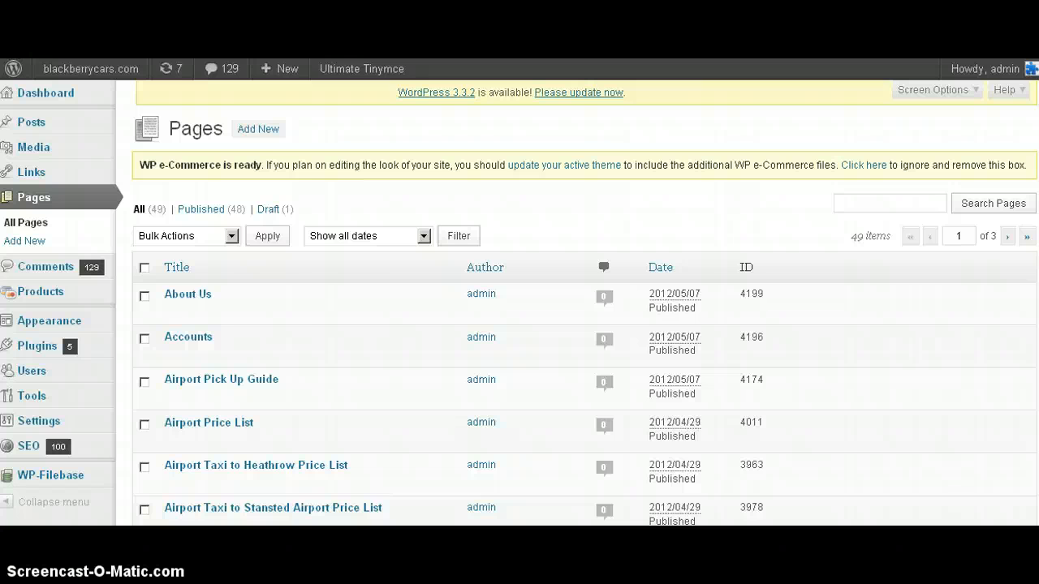
scroll(584, 324, "down", 3)
scroll(519, 301, "down", 2)
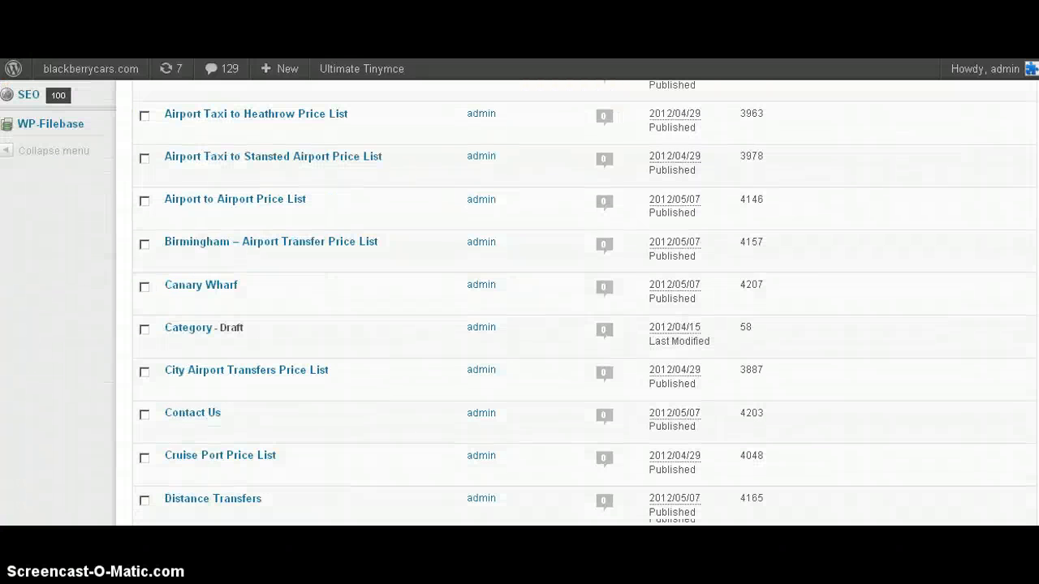
scroll(519, 301, "down", 2)
scroll(520, 301, "down", 1)
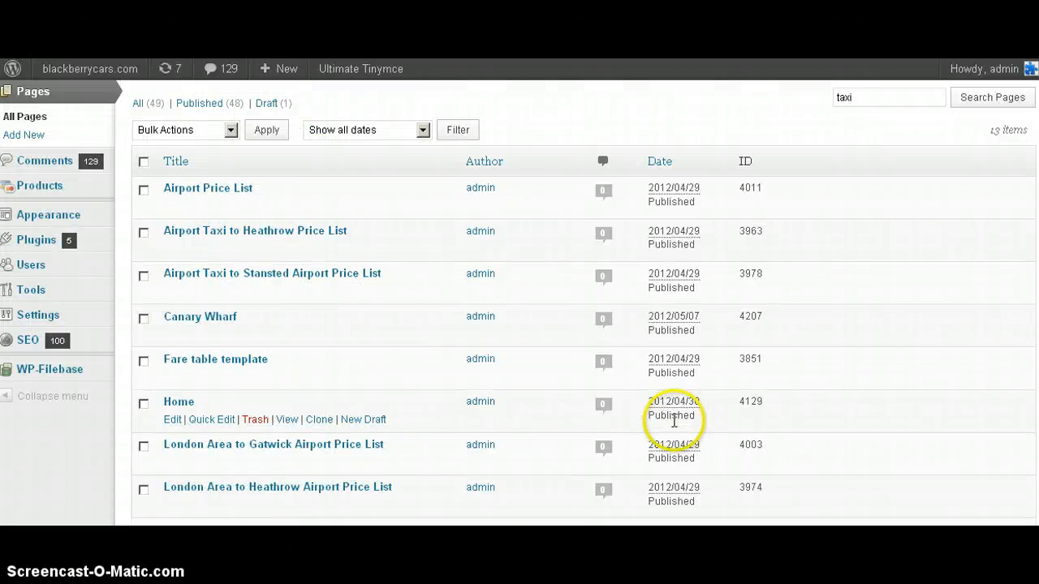
left_click(213, 231)
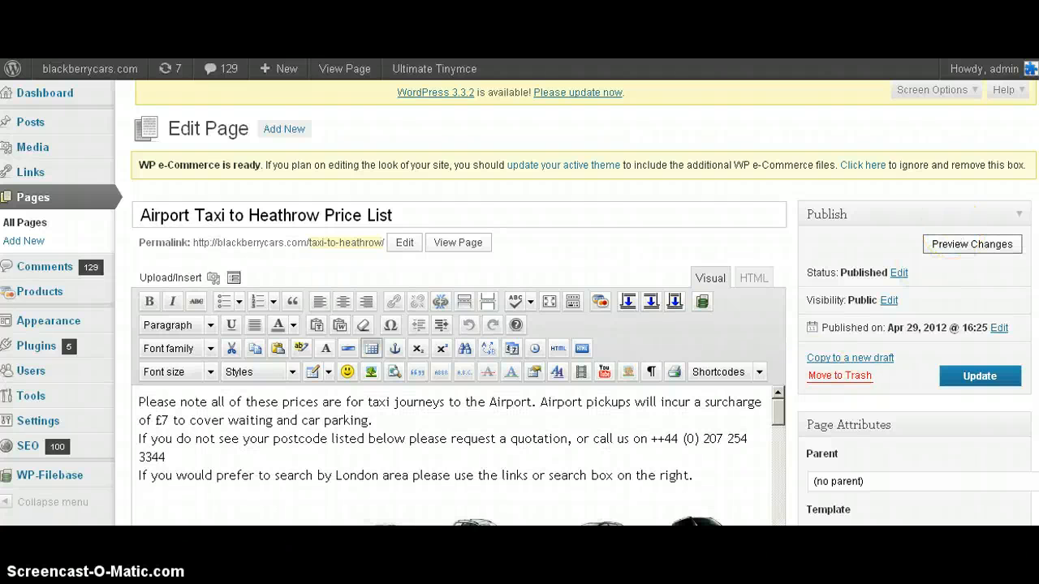
- Select the unlinked E15 postcode in the price list table and open the link settings for it
scroll(519, 303, "down", 1)
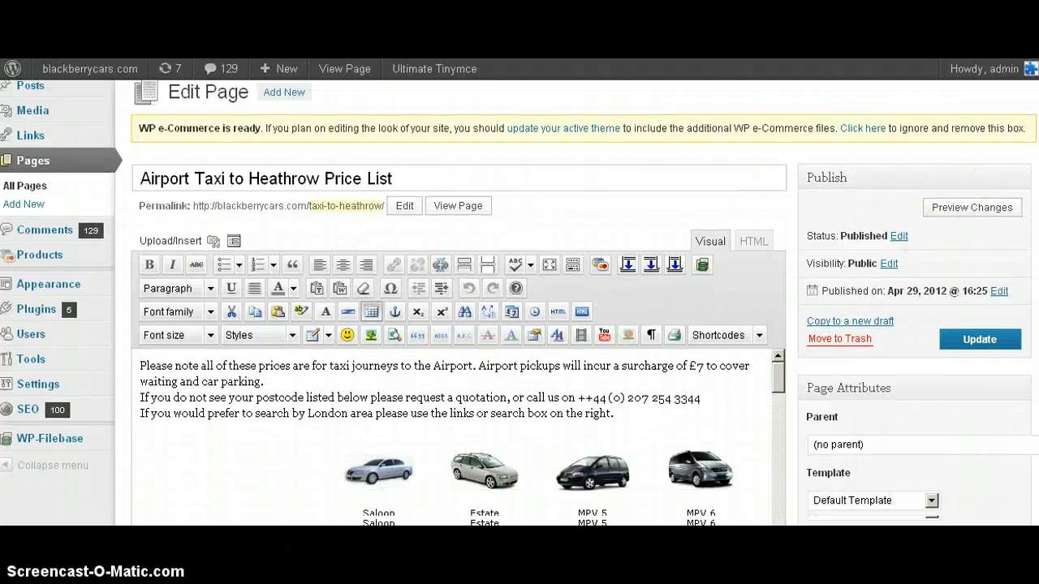
scroll(519, 304, "down", 4)
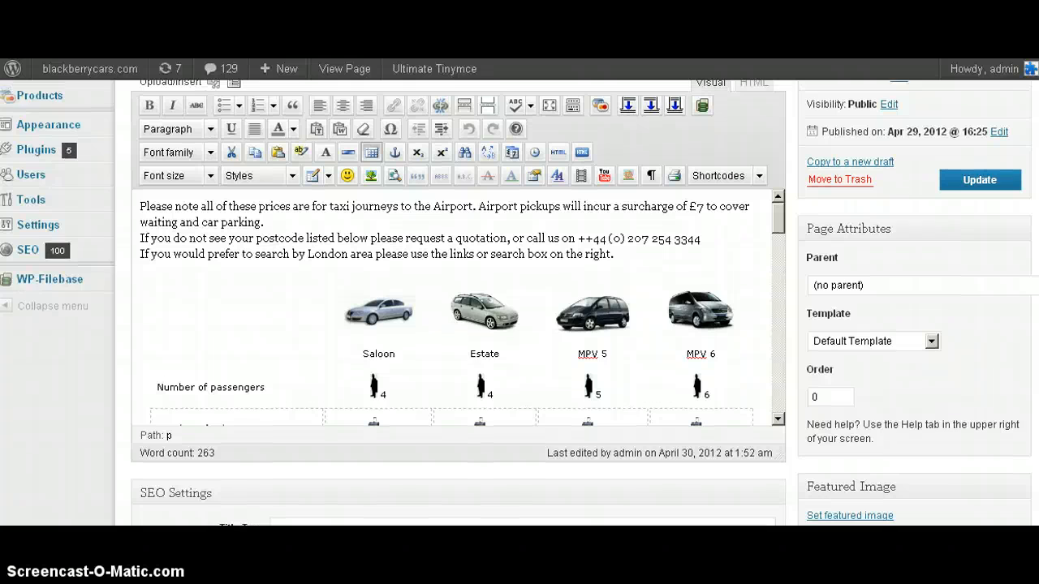
scroll(690, 162, "up", 1)
scroll(691, 163, "down", 2)
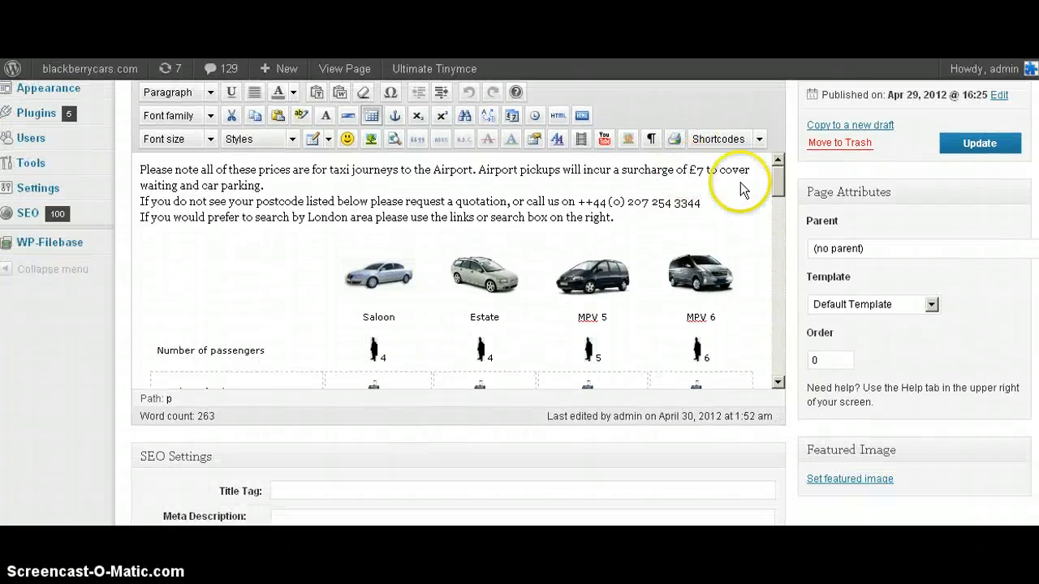
left_click_drag(774, 178, 776, 221)
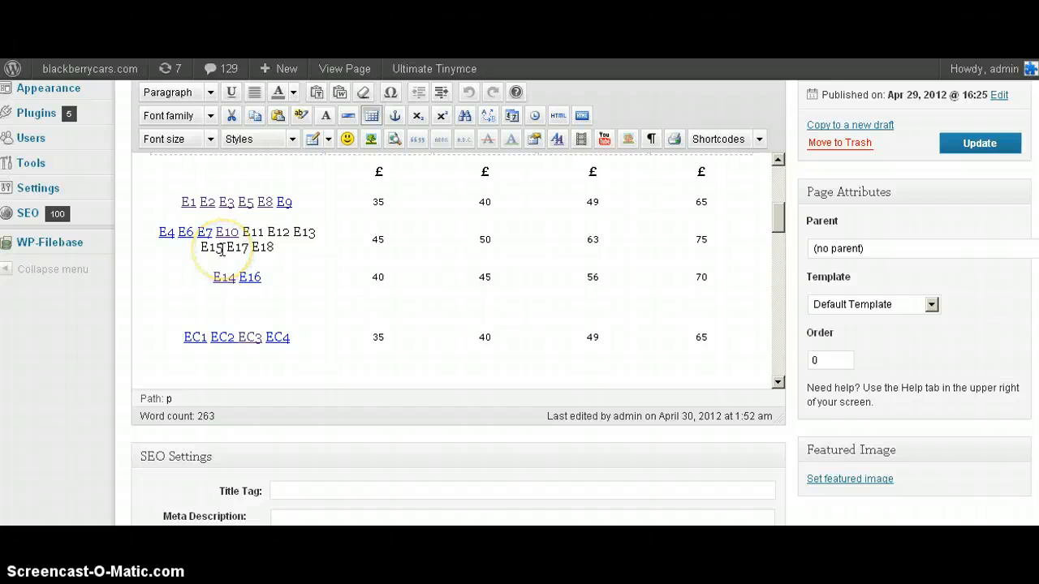
left_click_drag(224, 249, 202, 249)
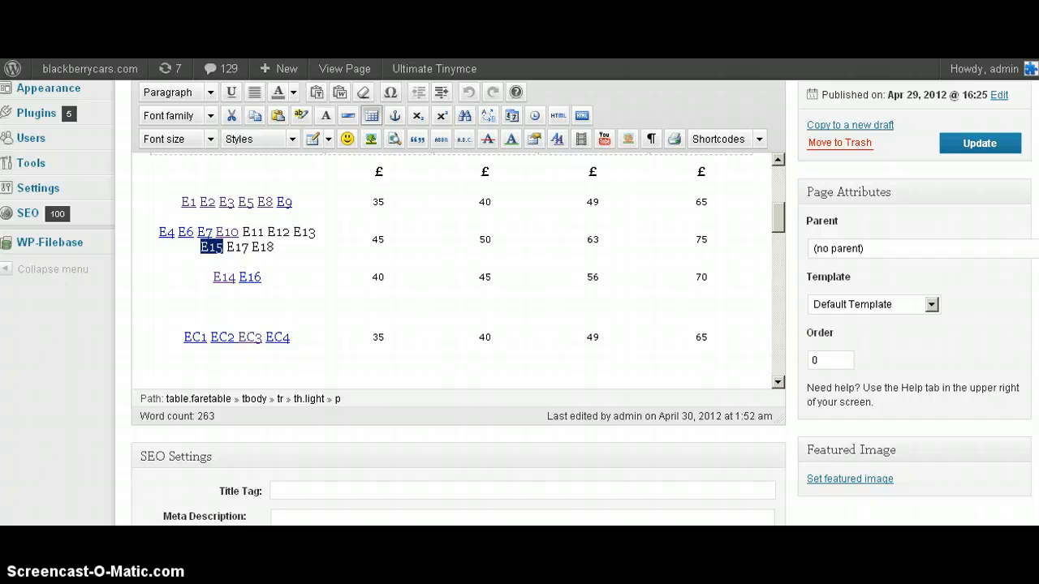
scroll(460, 186, "up", 2)
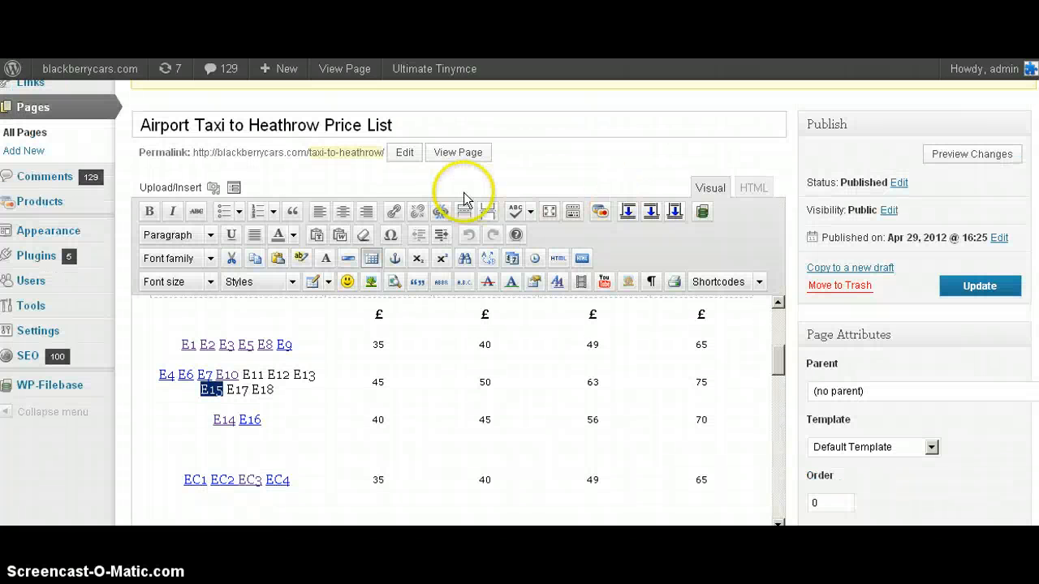
left_click(396, 212)
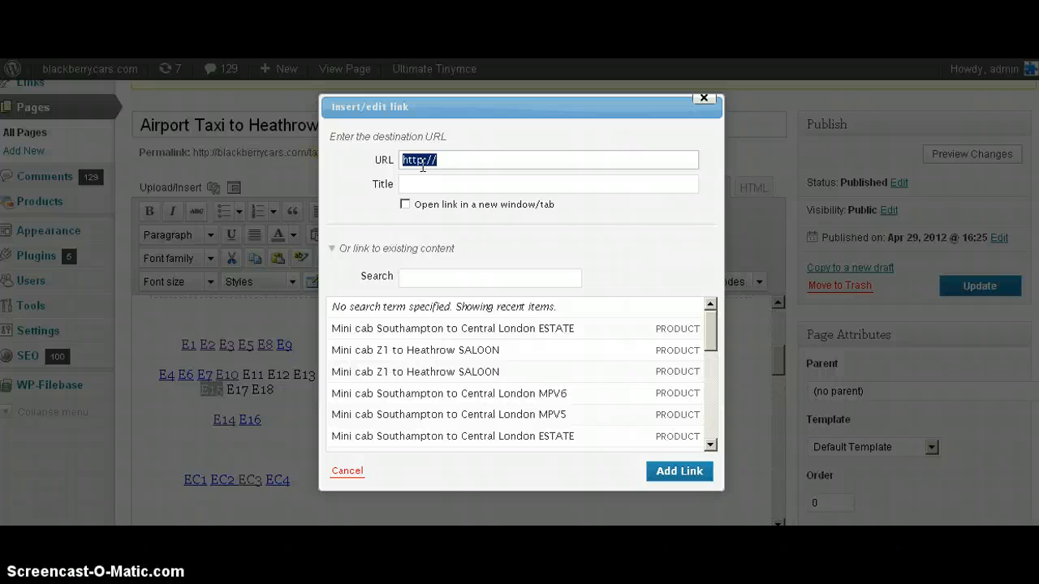
- Check the Mini cab Z1 to Heathrow page as the link destination for E15, and close the link dialog without adding a link
key("alt+Tab")
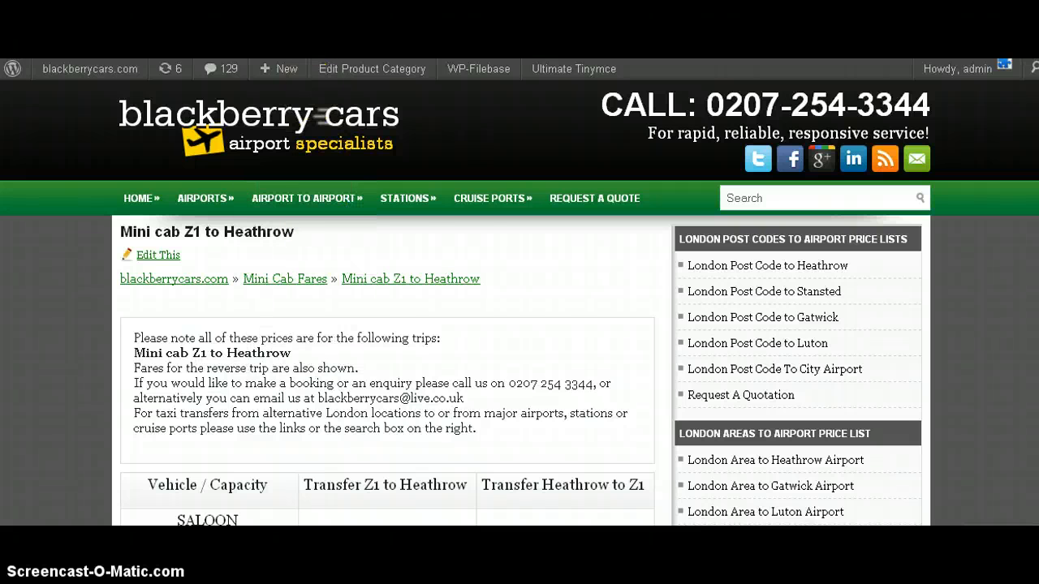
key("alt+Tab")
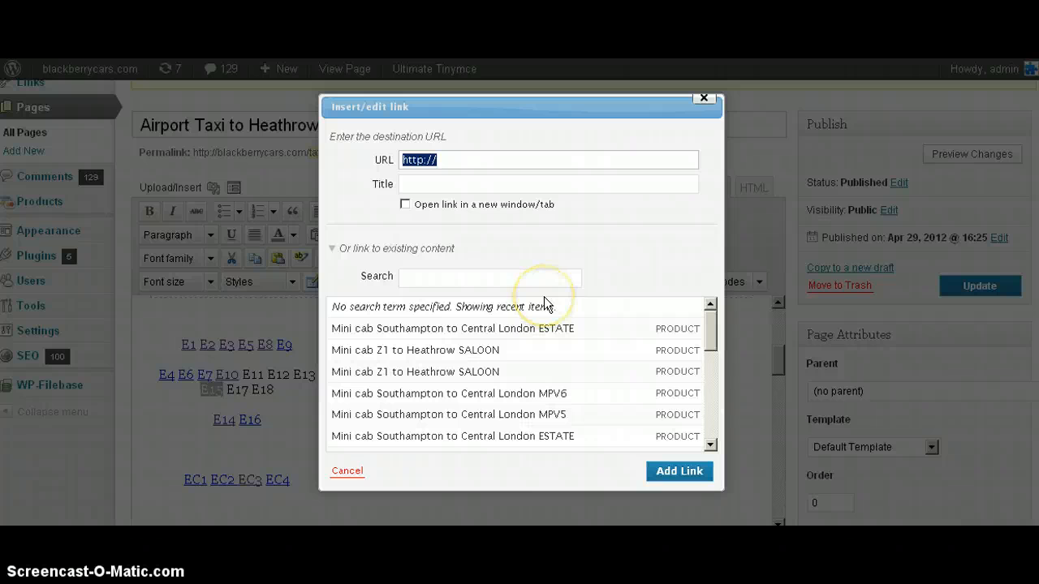
key("alt+Tab")
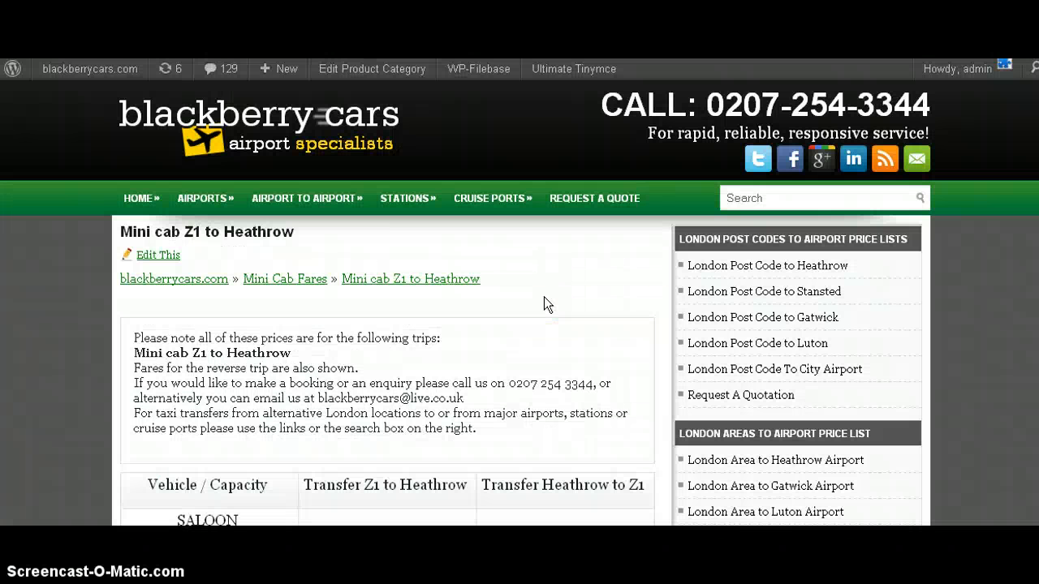
key("alt+Tab")
left_click(416, 163)
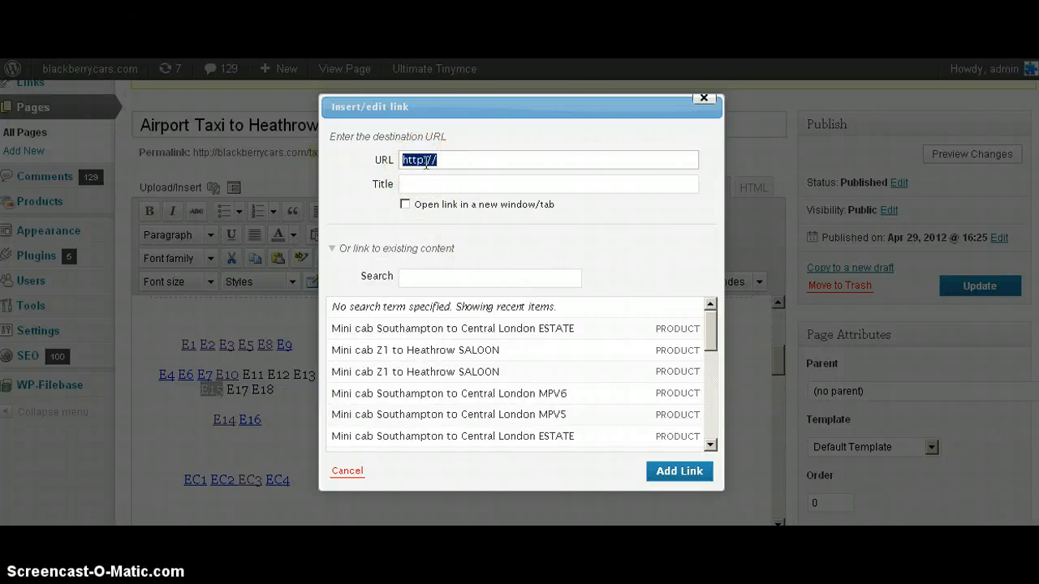
left_click(457, 161)
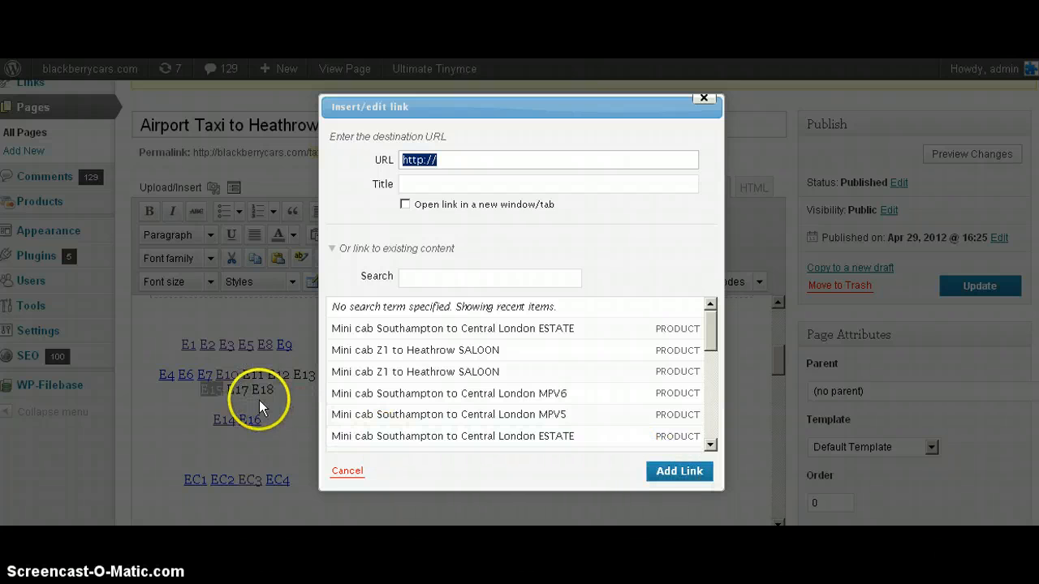
left_click(703, 100)
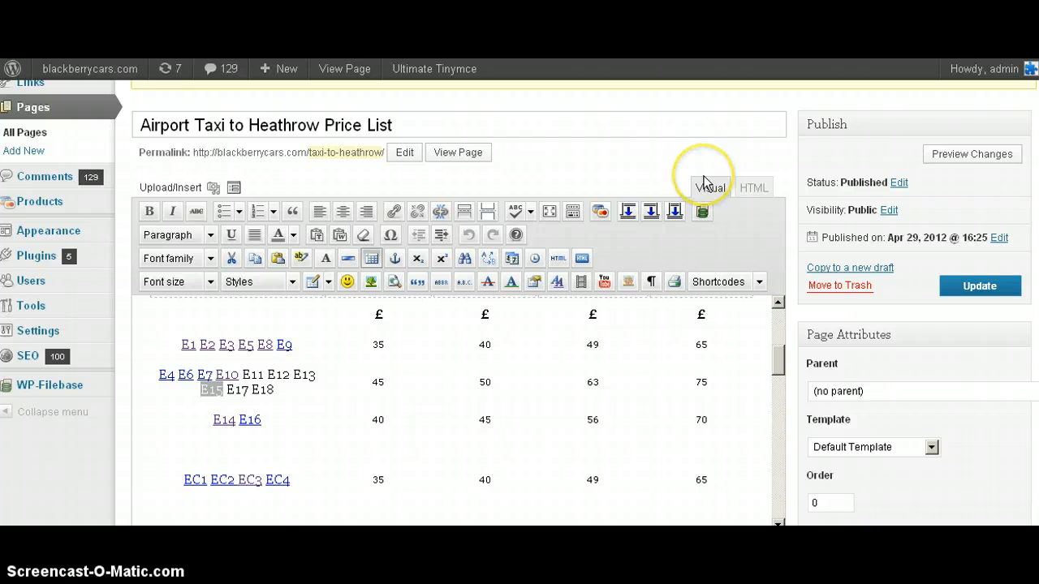
left_click(493, 401)
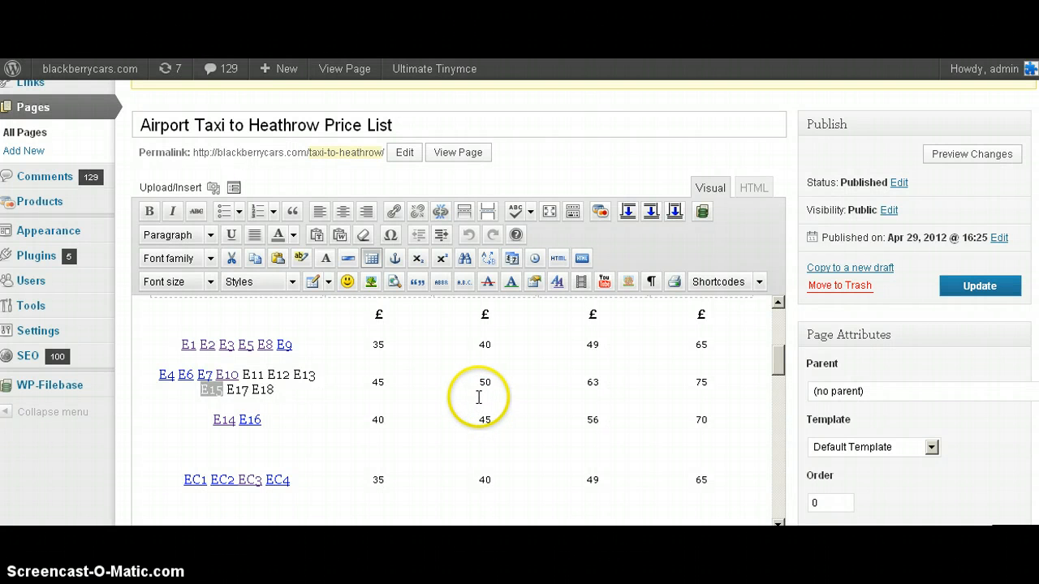
left_click(479, 342)
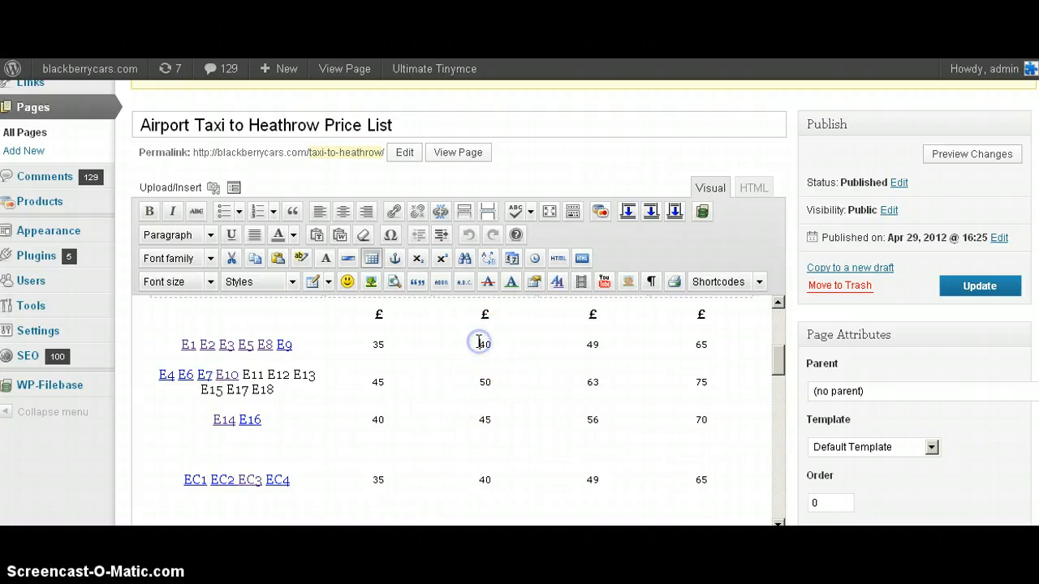
left_click(585, 346)
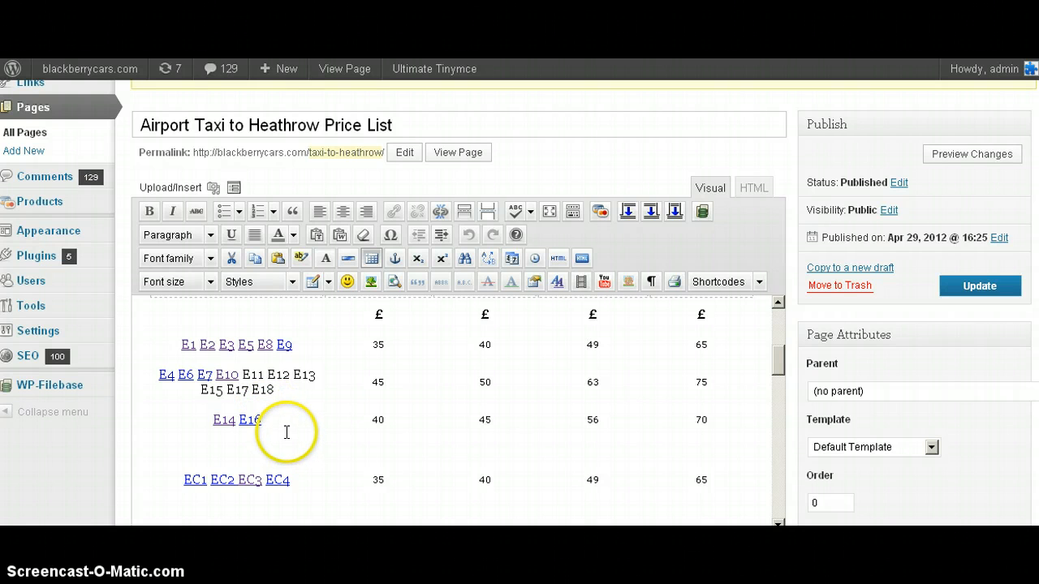
left_click(534, 344)
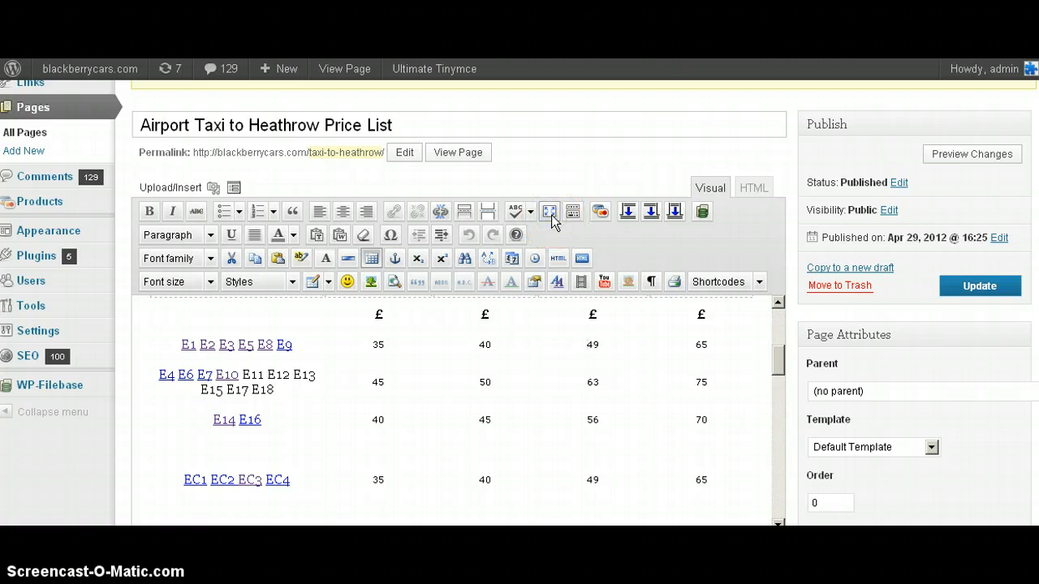
- Show the price list page editor in fullscreen and look through the postcode fare table
left_click(549, 212)
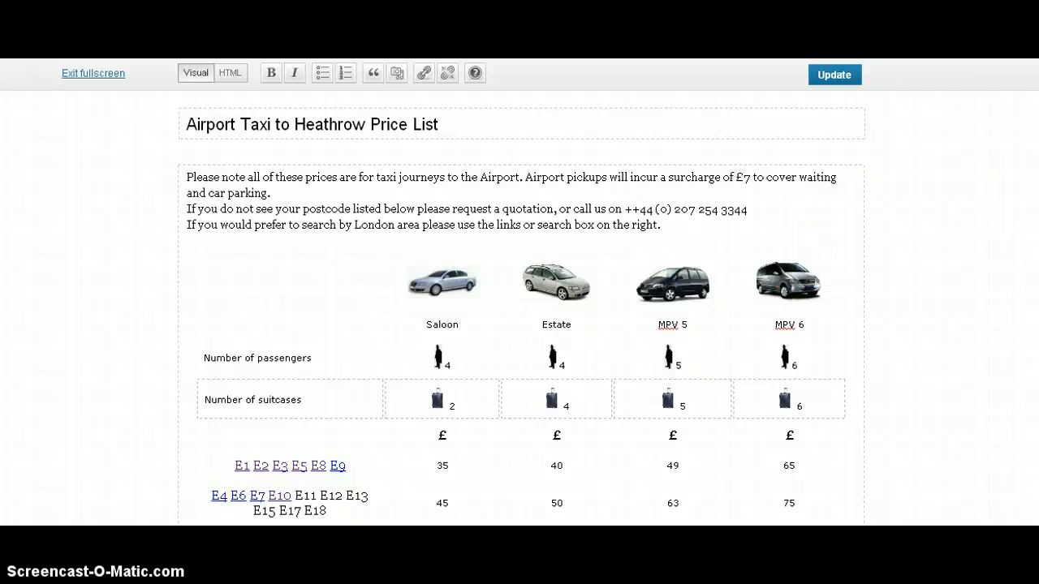
scroll(519, 325, "down", 10)
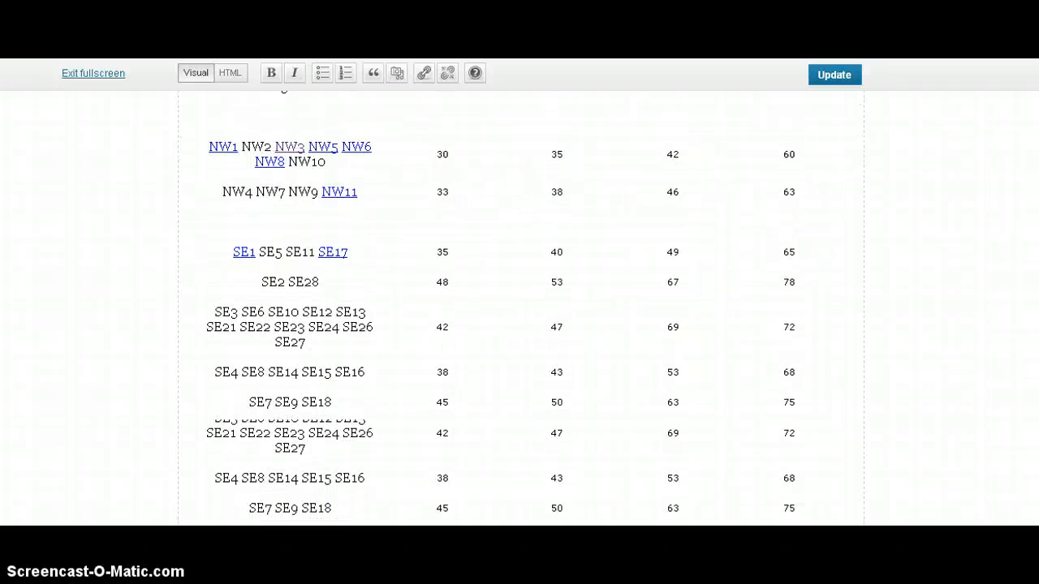
scroll(519, 324, "up", 10)
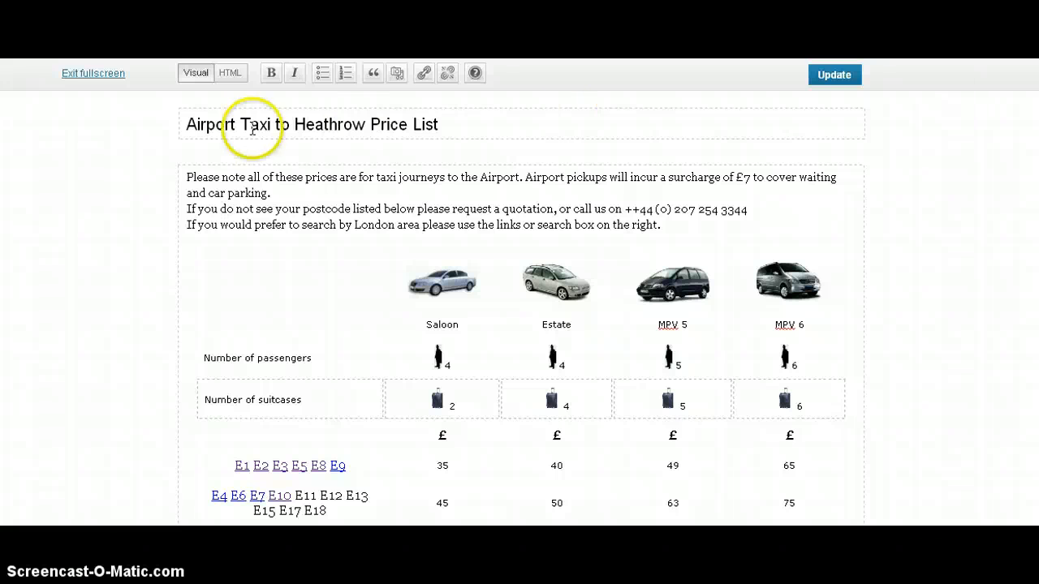